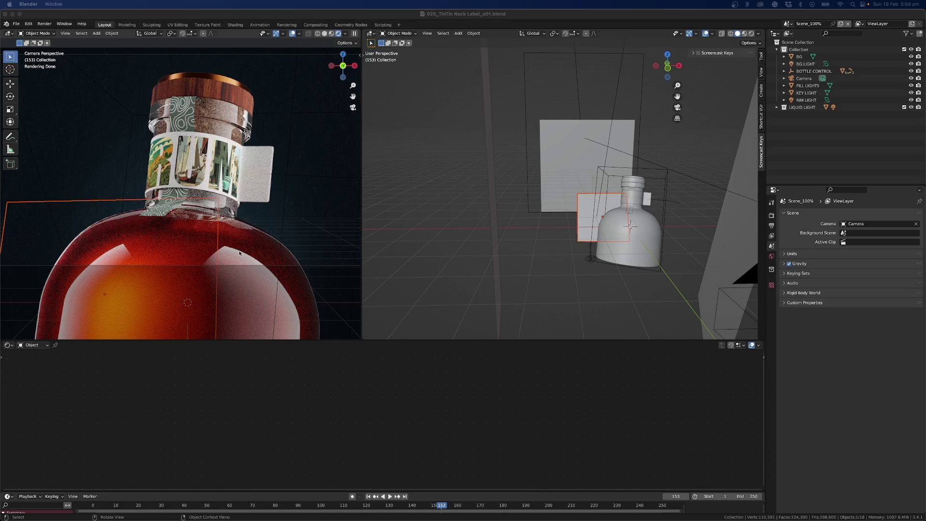
# Step: Orbit the left rendered viewport out to see the bottle, backdrop and light planes together
pyautogui.moveTo(171, 185); pyautogui.dragTo(198, 215, button='middle')
# Step: Select the BOTTLE LIGHT plane and return the left viewport to the camera view
pyautogui.scroll(5, 191, 219)
pyautogui.click(198, 215)
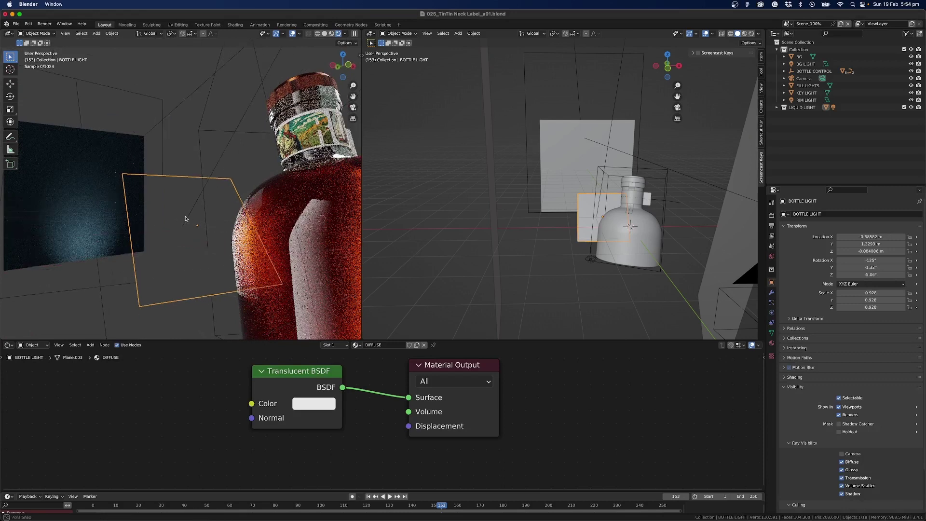
pyautogui.scroll(-4, 186, 217)
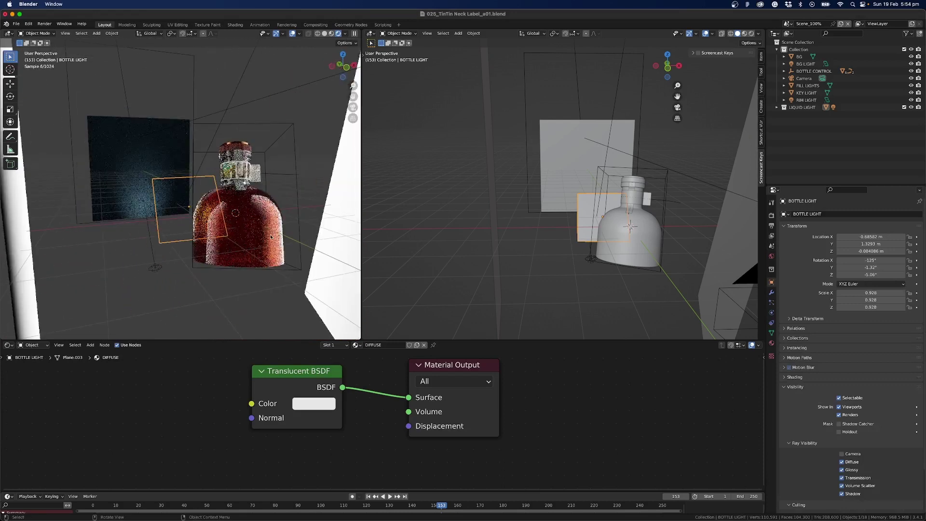
pyautogui.press('KP_0')
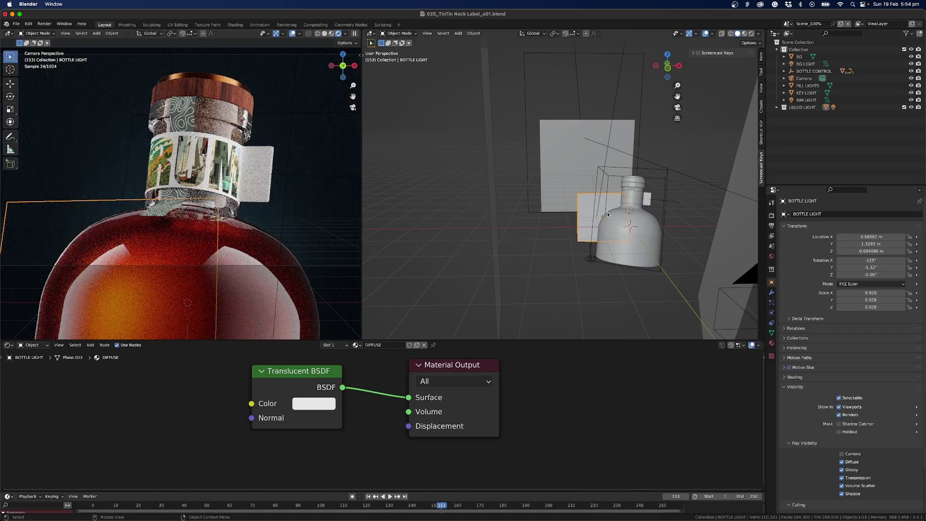
# Step: Lower the Area.002 light along its local Z to 0.32836 m
pyautogui.moveTo(608, 214); pyautogui.dragTo(682, 212, button='middle')
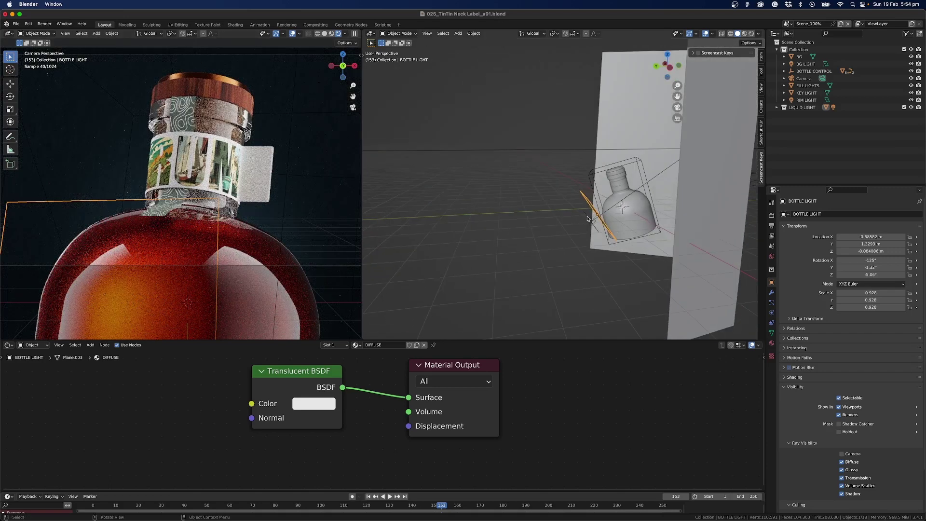
pyautogui.click(596, 226)
pyautogui.moveTo(596, 226); pyautogui.dragTo(602, 244, button='middle')
pyautogui.press('g')
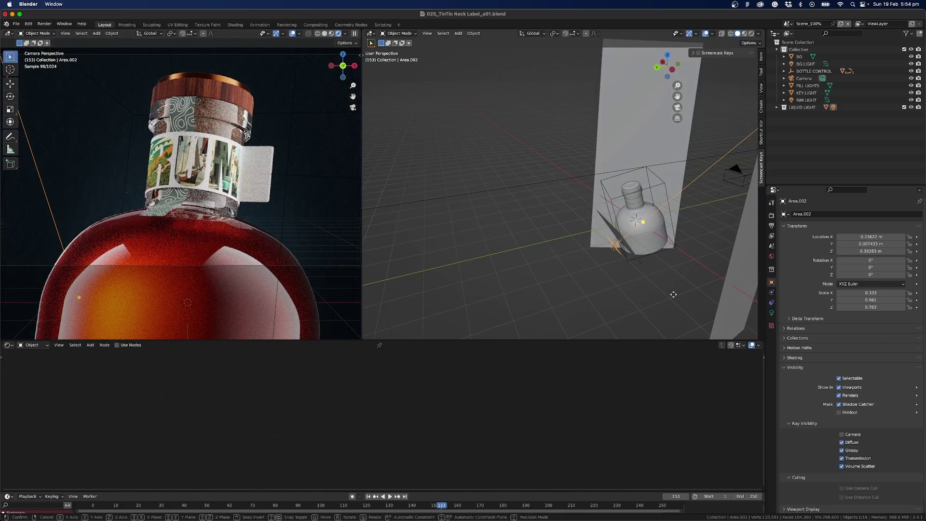
pyautogui.press('x')
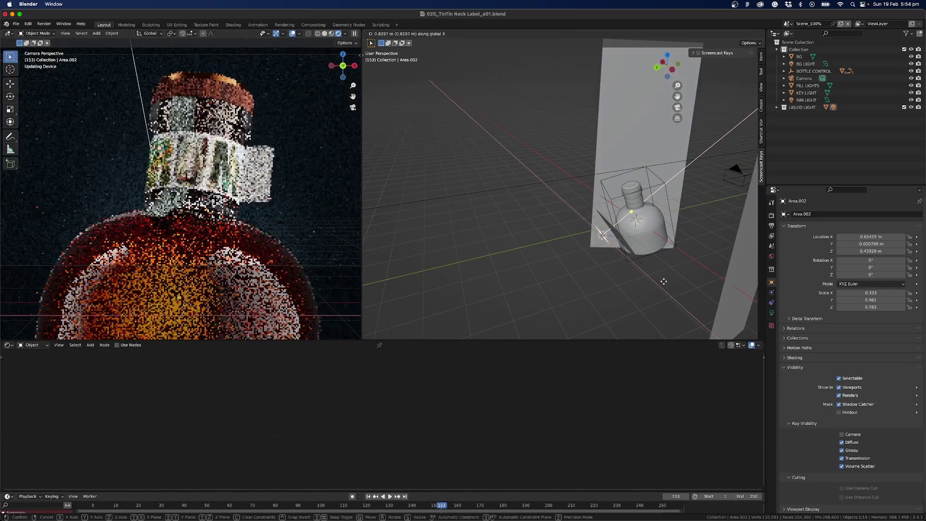
pyautogui.click(668, 259)
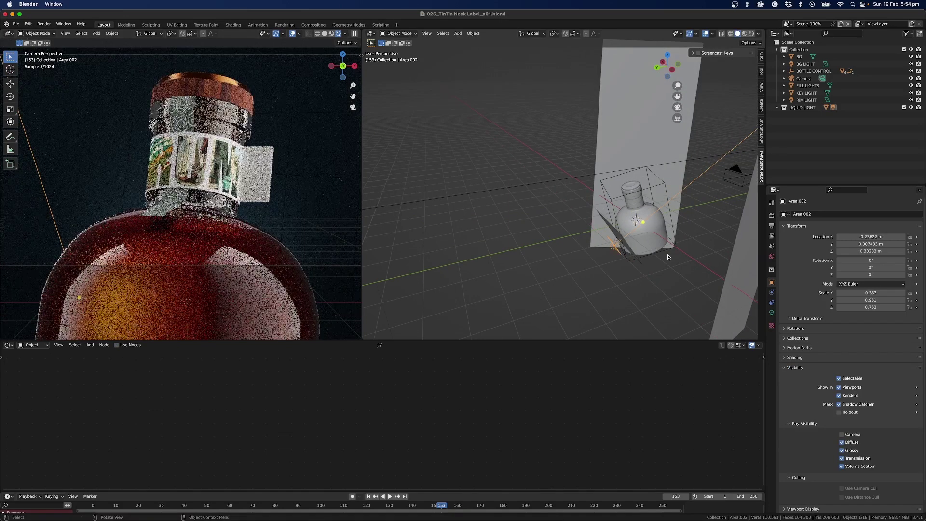
pyautogui.press('g')
pyautogui.press('z')
pyautogui.press('z')
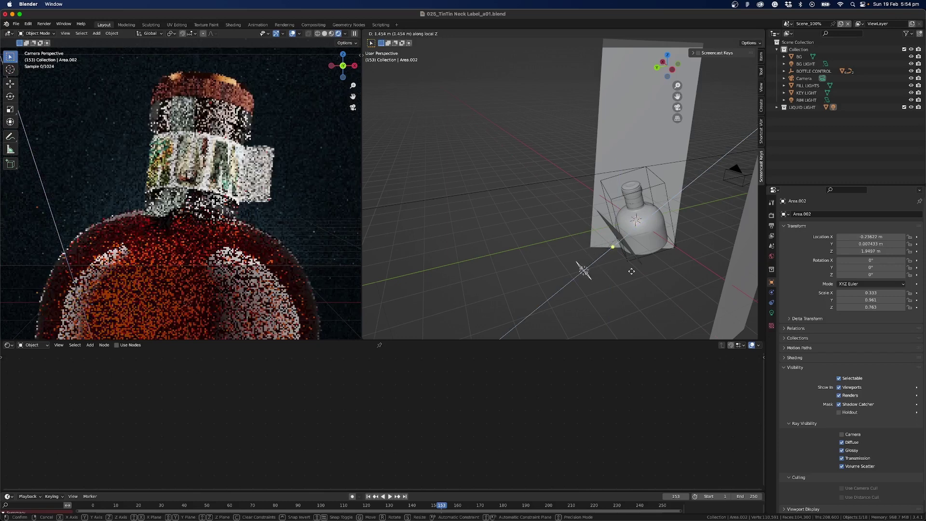
pyautogui.click(671, 262)
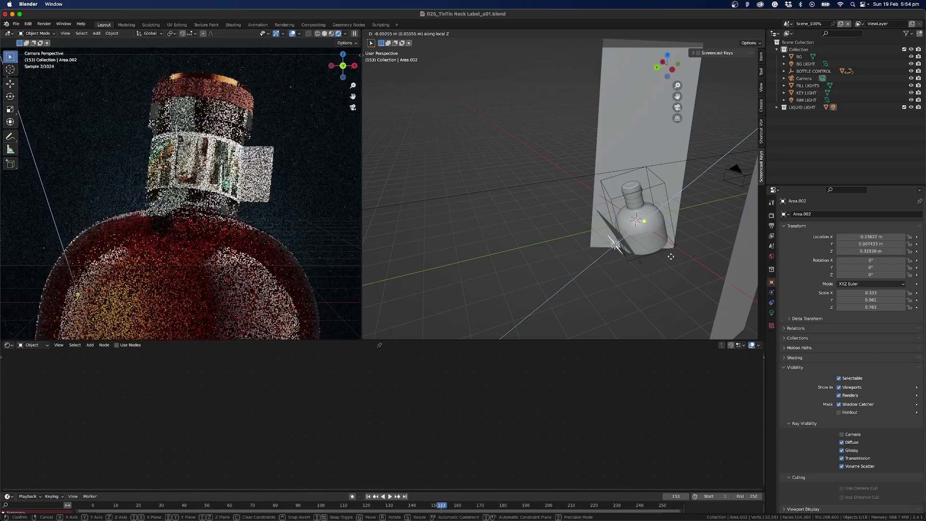
pyautogui.moveTo(681, 280); pyautogui.dragTo(674, 218, button='middle')
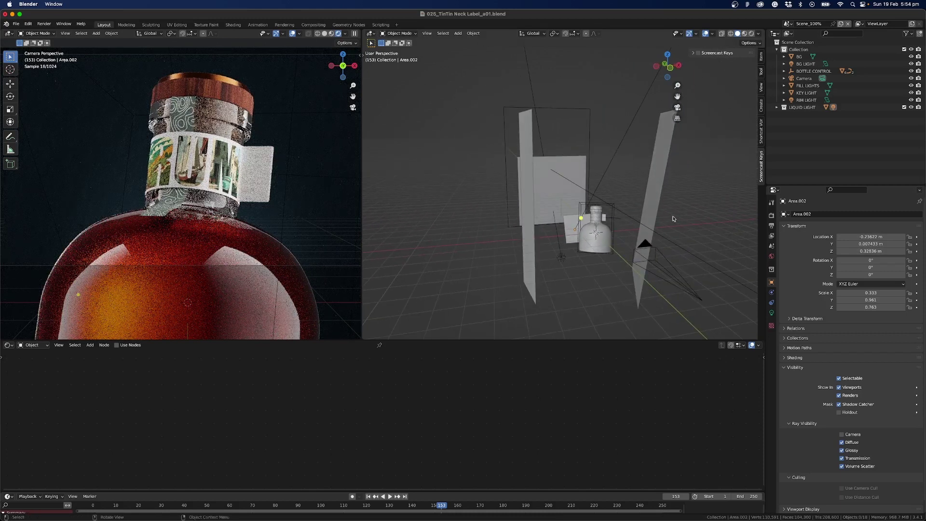
# Step: Exclude the LIQUID LIGHT collection, then select BG LIGHT and review its light Shape options
pyautogui.click(904, 107)
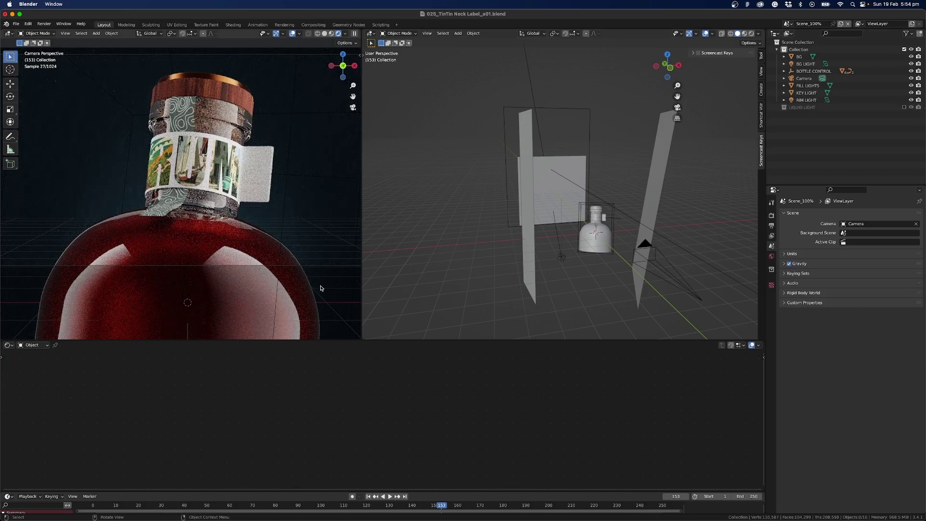
pyautogui.moveTo(606, 251); pyautogui.dragTo(513, 203, button='middle')
pyautogui.click(586, 276)
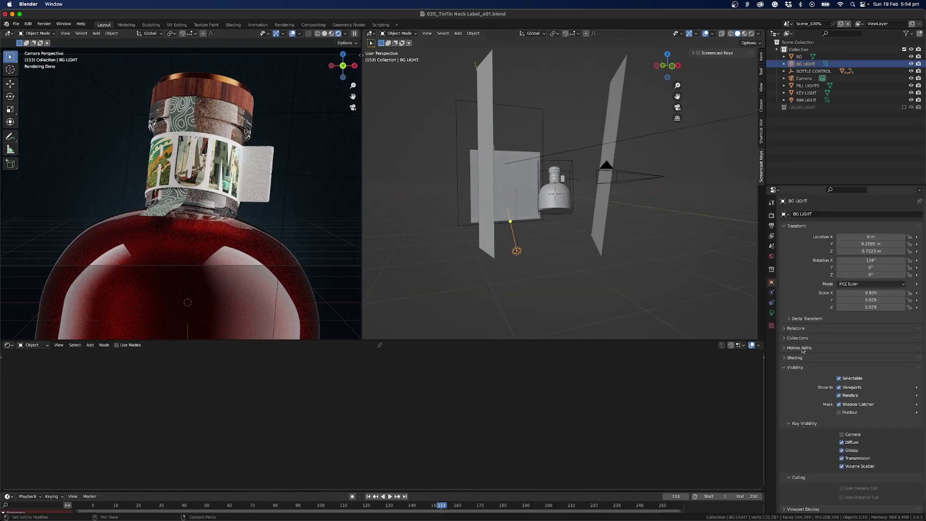
pyautogui.click(771, 312)
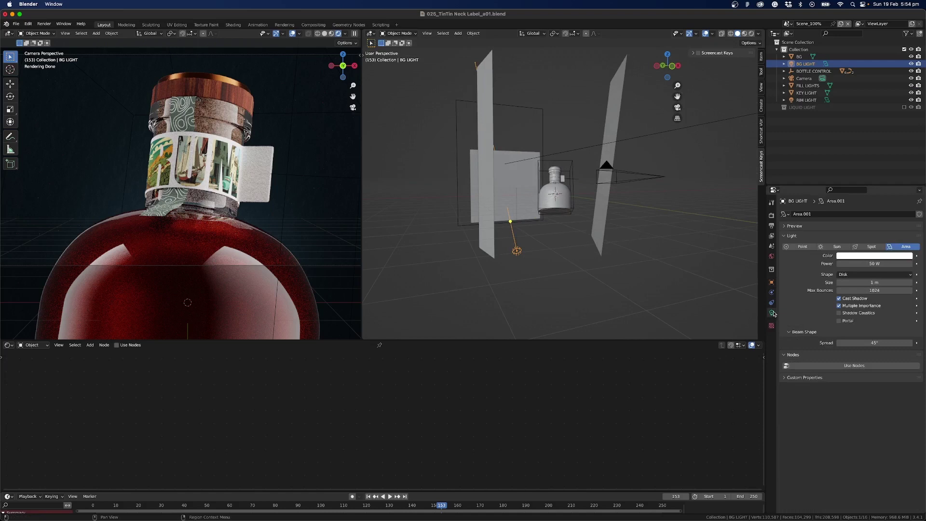
pyautogui.click(863, 275)
pyautogui.moveTo(516, 250)
pyautogui.mouseDown(button='middle')
pyautogui.moveTo(501, 247)
pyautogui.moveTo(516, 250)
pyautogui.mouseUp(button='middle')
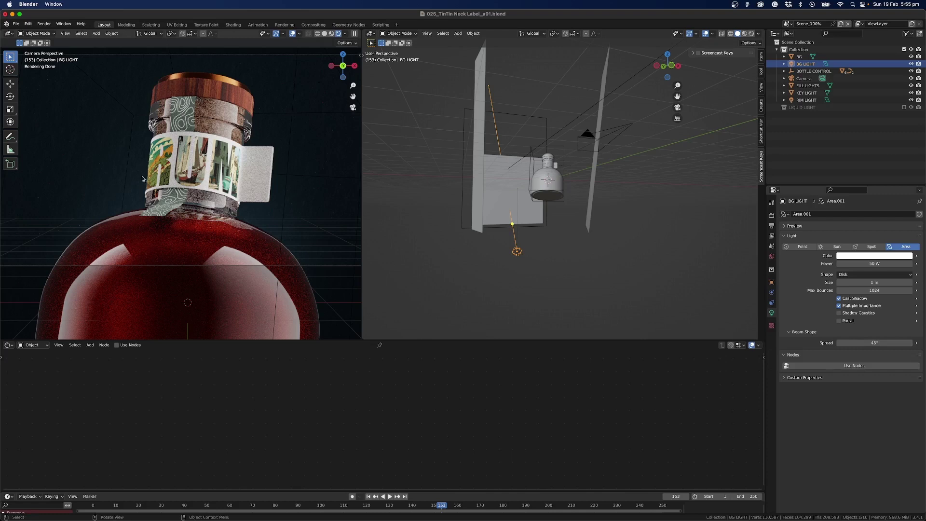
pyautogui.moveTo(548, 239); pyautogui.dragTo(603, 159, button='middle')
# Step: Select the KEY LIGHT and FILL LIGHTS planes and orbit closer around the bottle
pyautogui.click(597, 159)
pyautogui.click(475, 173)
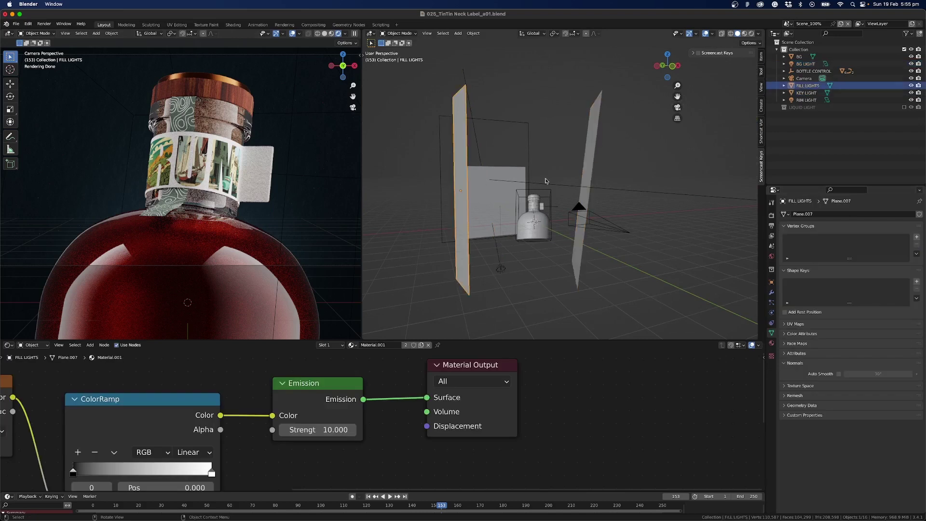
pyautogui.click(594, 154)
pyautogui.moveTo(542, 283); pyautogui.dragTo(514, 228, button='middle')
pyautogui.moveTo(582, 188); pyautogui.dragTo(547, 244, button='middle')
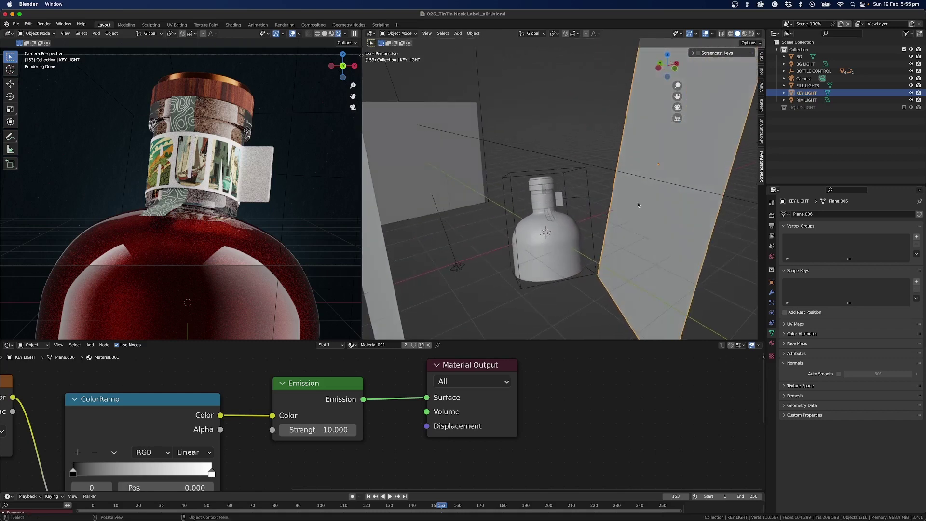
# Step: Re-include the LIQUID LIGHT collection, then select the BOTTLE LIGHT scrim and Area.002 light
pyautogui.click(904, 107)
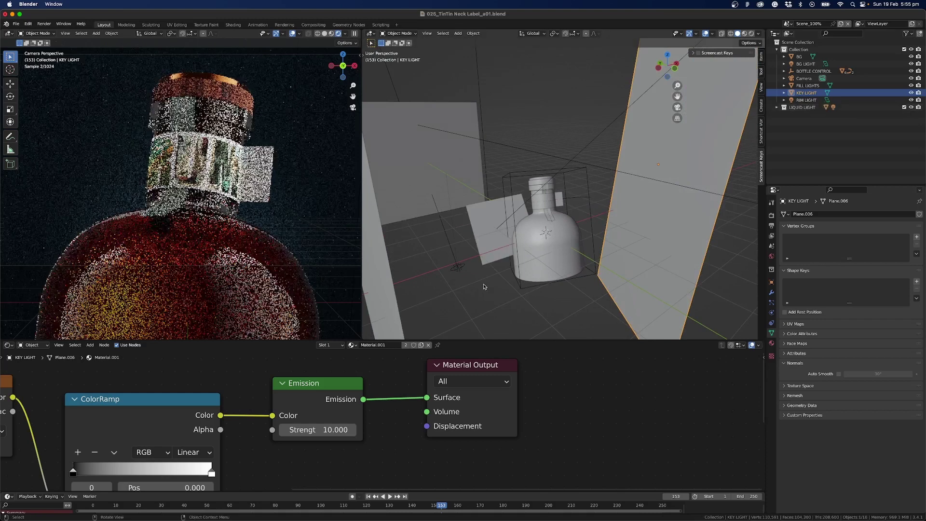
pyautogui.moveTo(684, 193); pyautogui.dragTo(602, 214, button='middle')
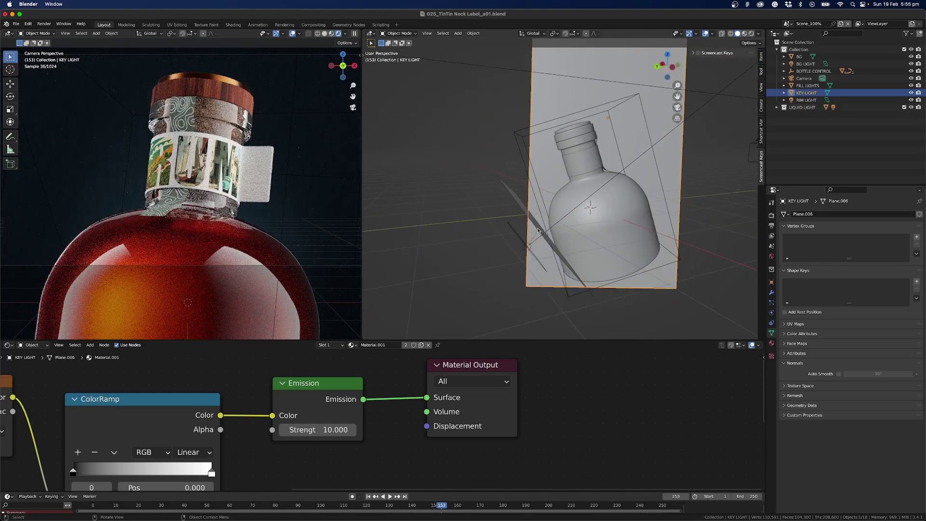
pyautogui.click(527, 218)
pyautogui.click(548, 253)
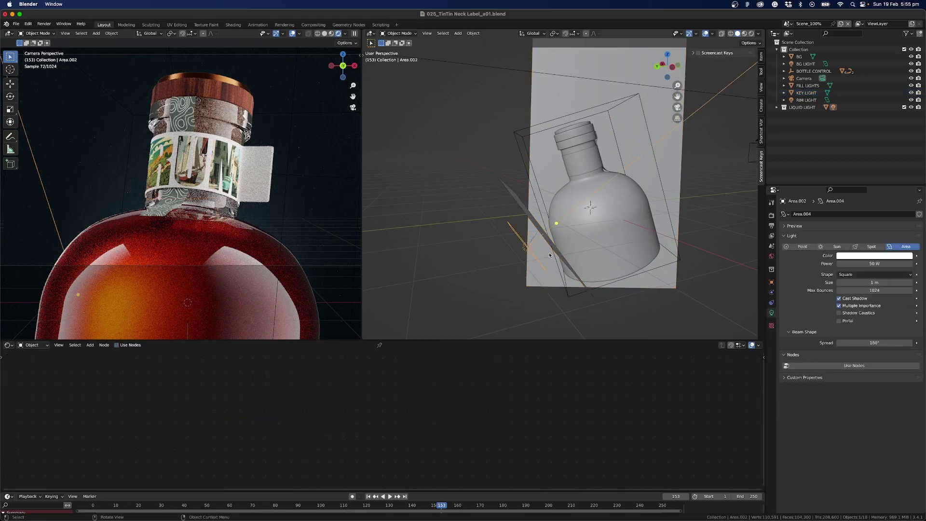
pyautogui.scroll(-3, 548, 253)
pyautogui.moveTo(578, 231); pyautogui.dragTo(669, 191, button='middle')
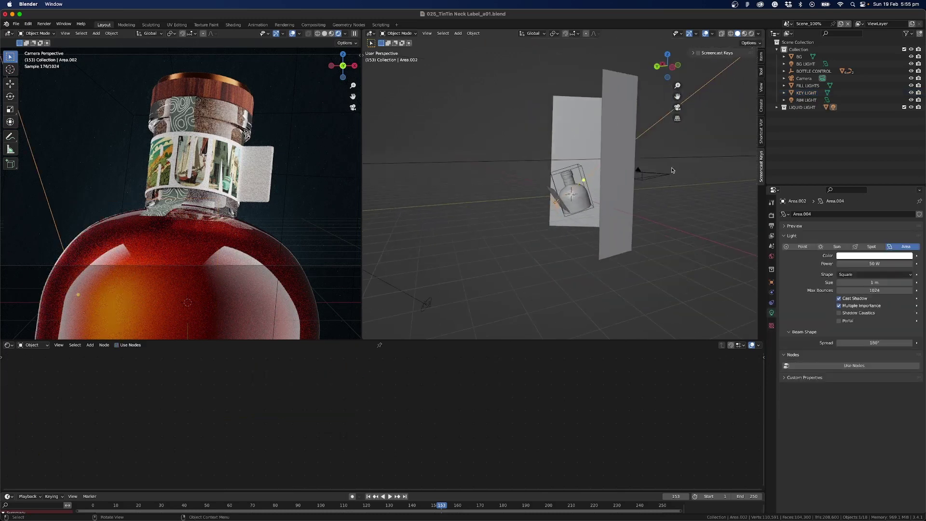
pyautogui.click(904, 49)
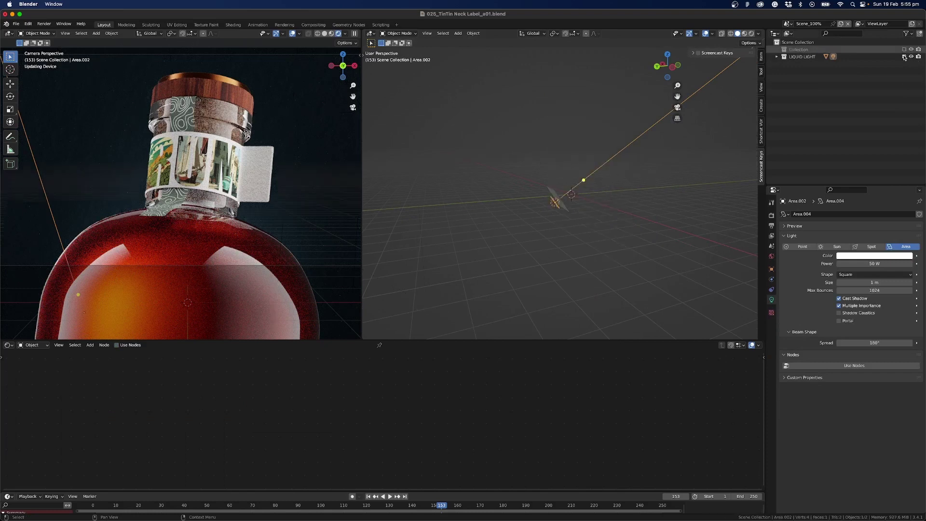
pyautogui.click(904, 57)
pyautogui.moveTo(513, 244); pyautogui.dragTo(555, 207, button='middle')
pyautogui.hotkey('shift', 'a')
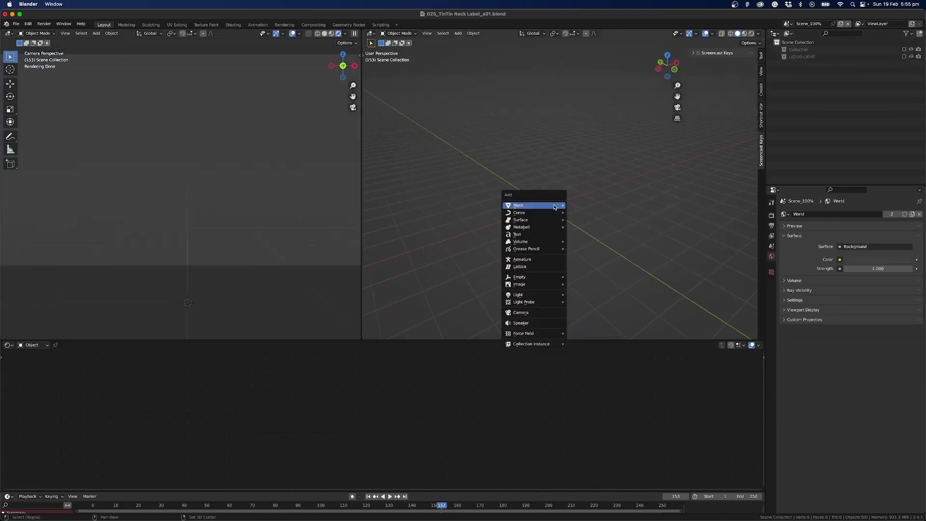
pyautogui.moveTo(554, 207)
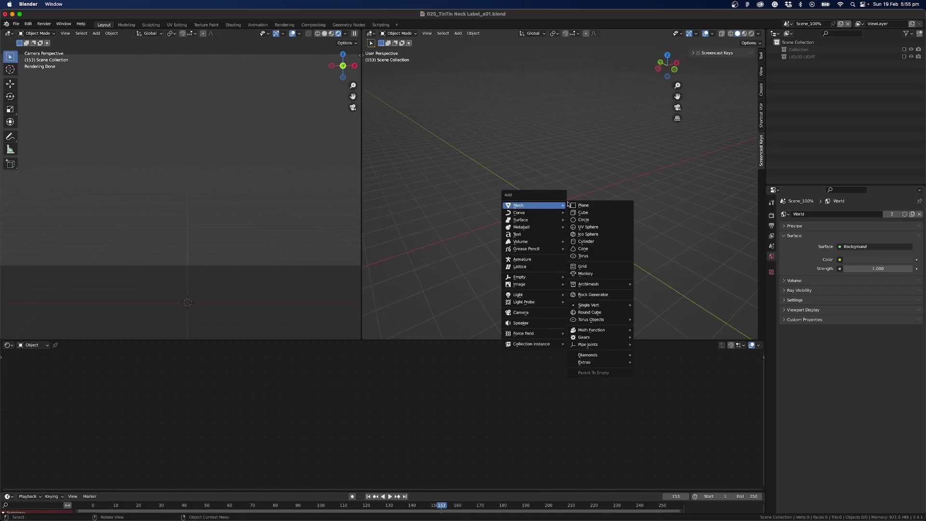
pyautogui.click(582, 205)
pyautogui.click(698, 53)
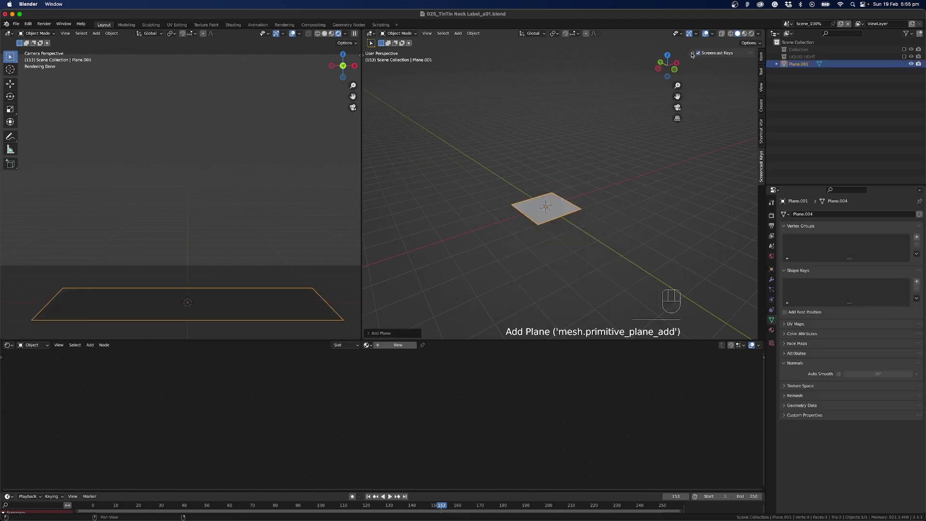
pyautogui.click(692, 53)
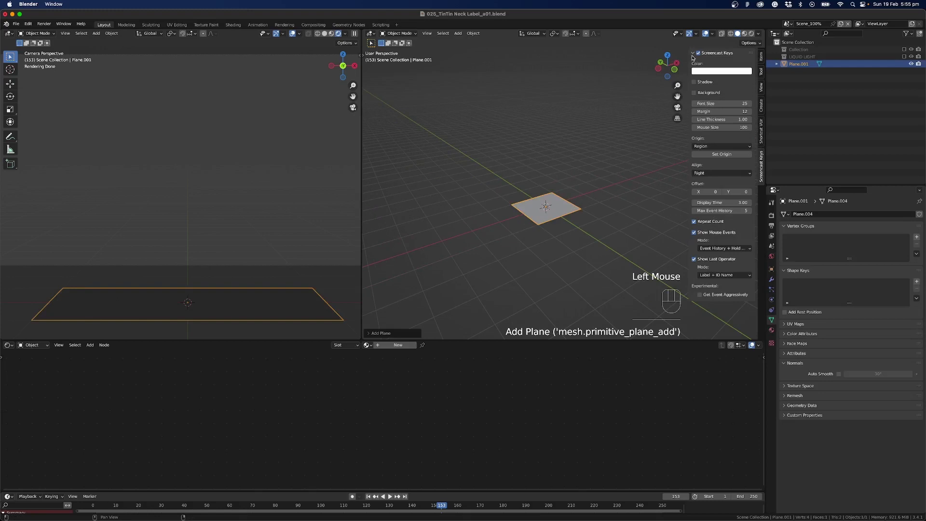
pyautogui.click(692, 53)
pyautogui.press('n')
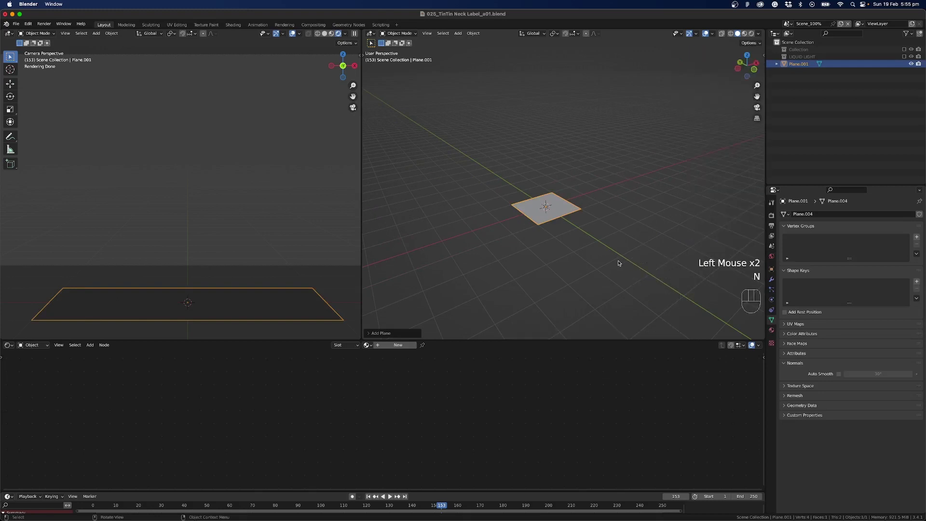
pyautogui.scroll(3, 540, 231)
pyautogui.keyDown('shift'); pyautogui.moveTo(540, 231); pyautogui.dragTo(550, 261, button='middle'); pyautogui.keyUp('shift')
pyautogui.scroll(1, 582, 261)
pyautogui.scroll(1, 582, 261)
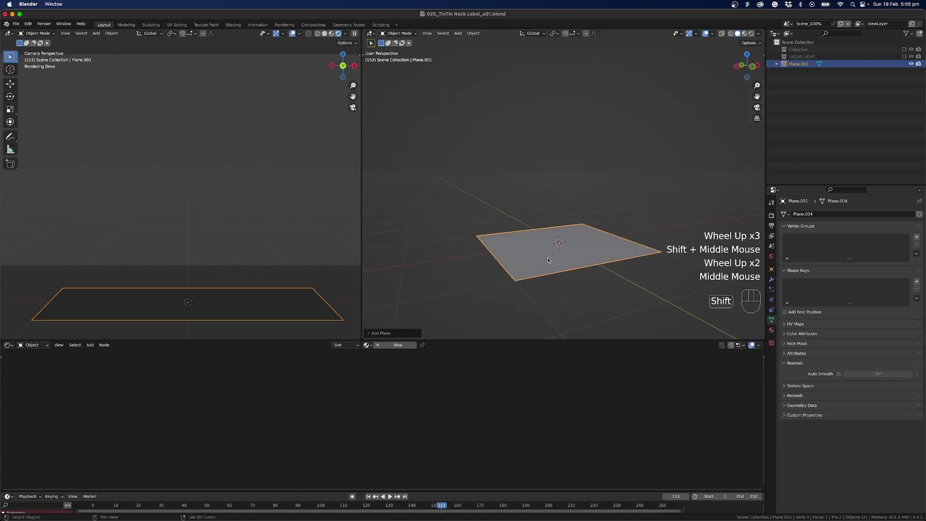
# Step: Add a 10 W, 1 m square area light, raise it slightly above the plane, then select the plane
pyautogui.hotkey('shift', 'a')
pyautogui.moveTo(548, 260)
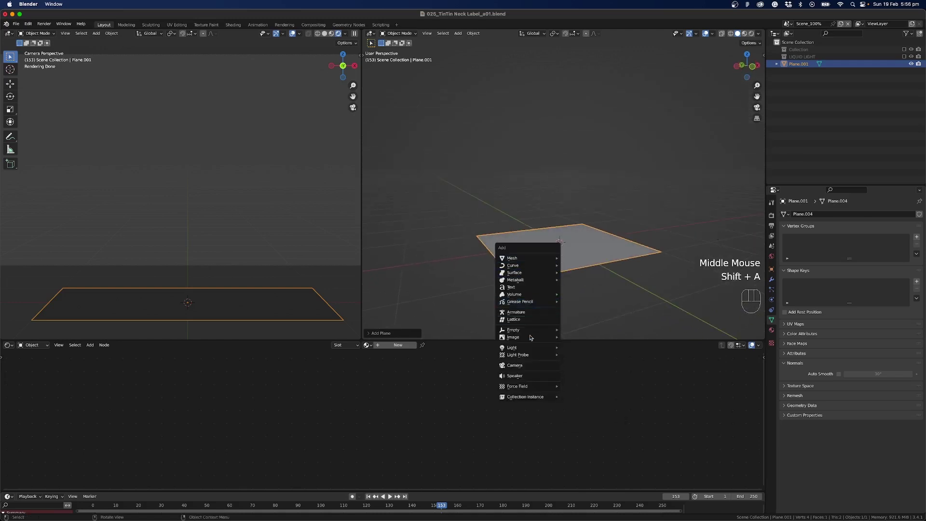
pyautogui.moveTo(525, 351)
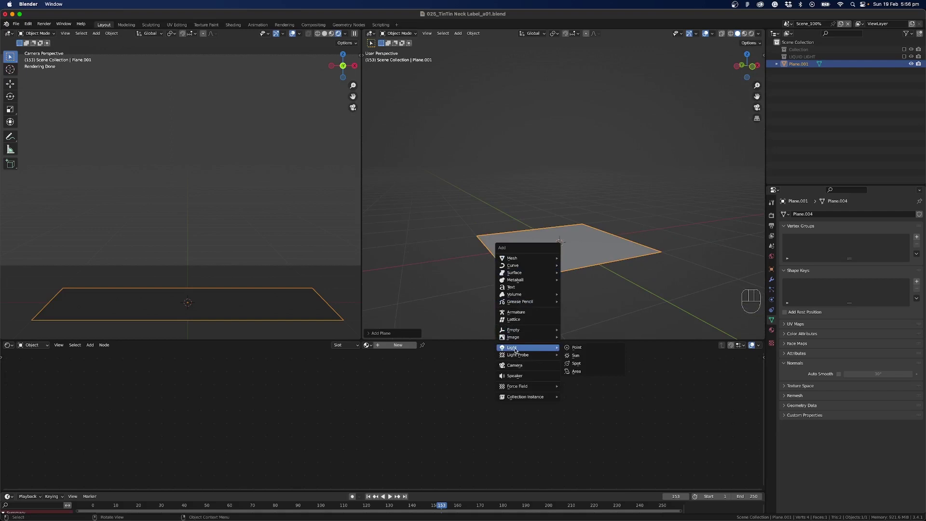
pyautogui.click(577, 371)
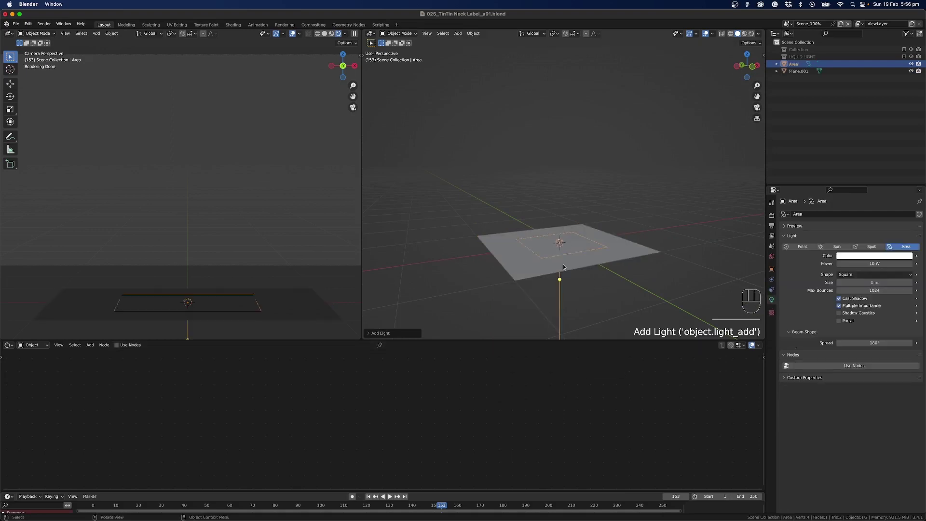
pyautogui.press('g')
pyautogui.press('z')
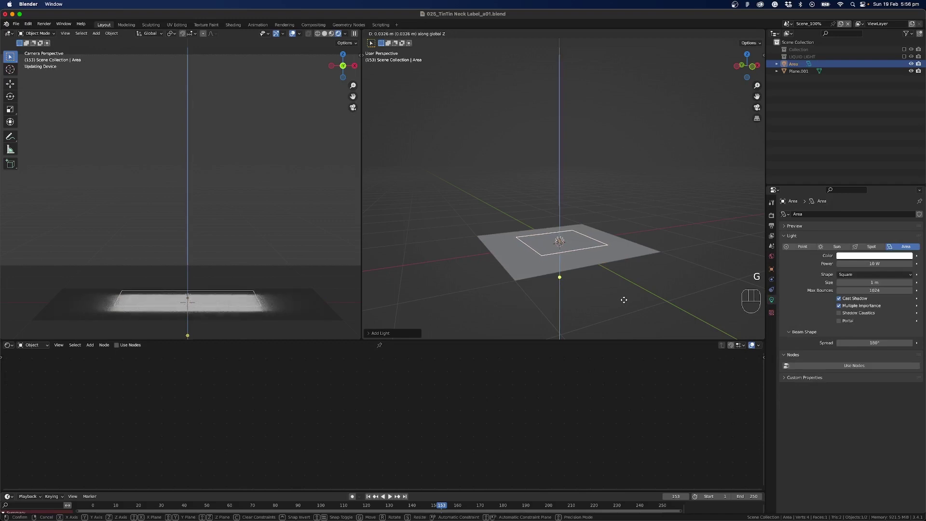
pyautogui.click(624, 300)
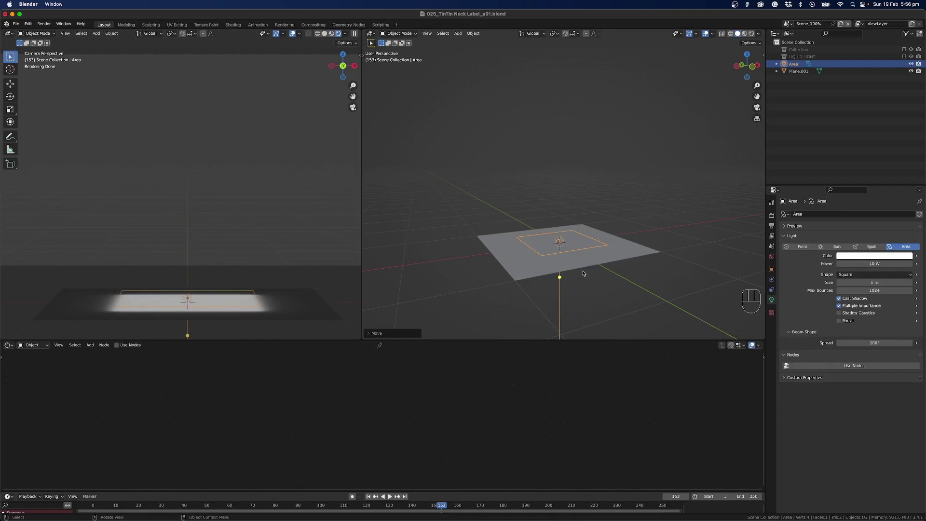
pyautogui.click(583, 271)
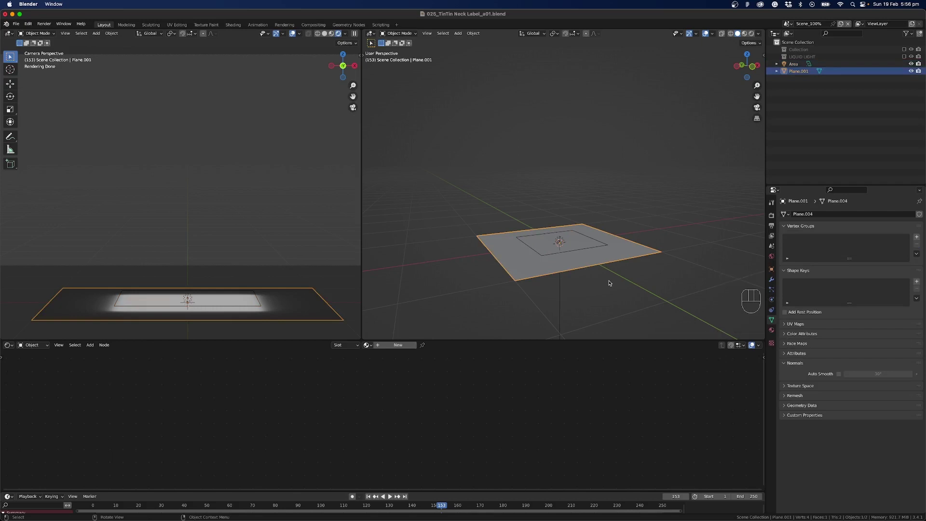
pyautogui.moveTo(611, 296); pyautogui.dragTo(612, 271, button='middle')
pyautogui.click(505, 268)
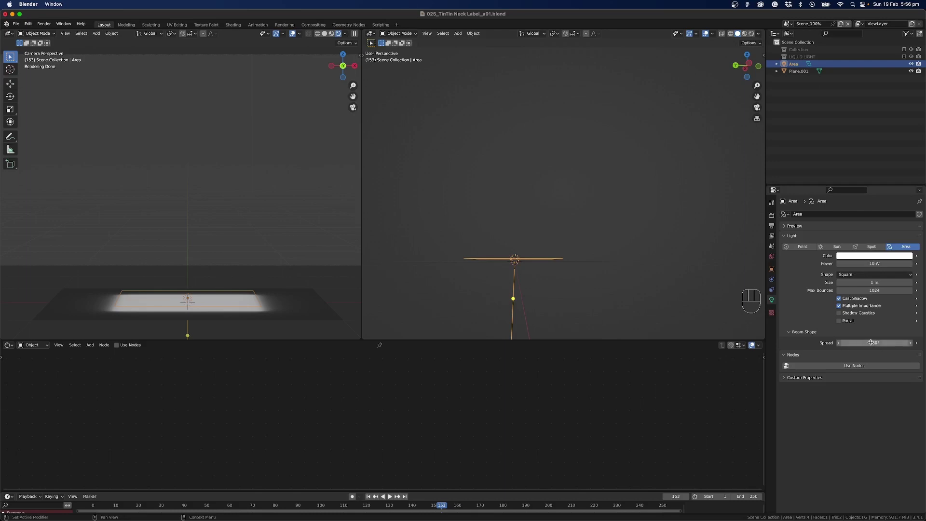
pyautogui.moveTo(528, 202); pyautogui.dragTo(528, 201, button='middle')
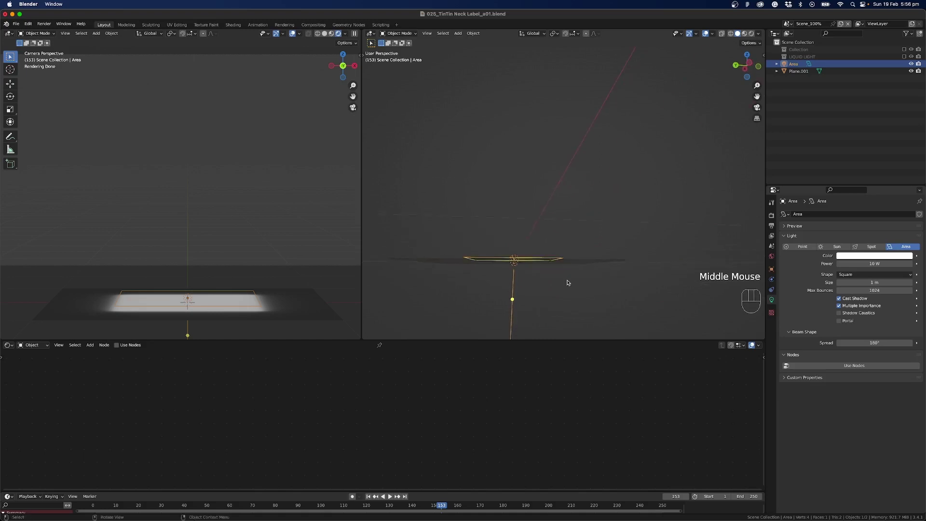
pyautogui.moveTo(561, 281); pyautogui.dragTo(562, 284, button='middle')
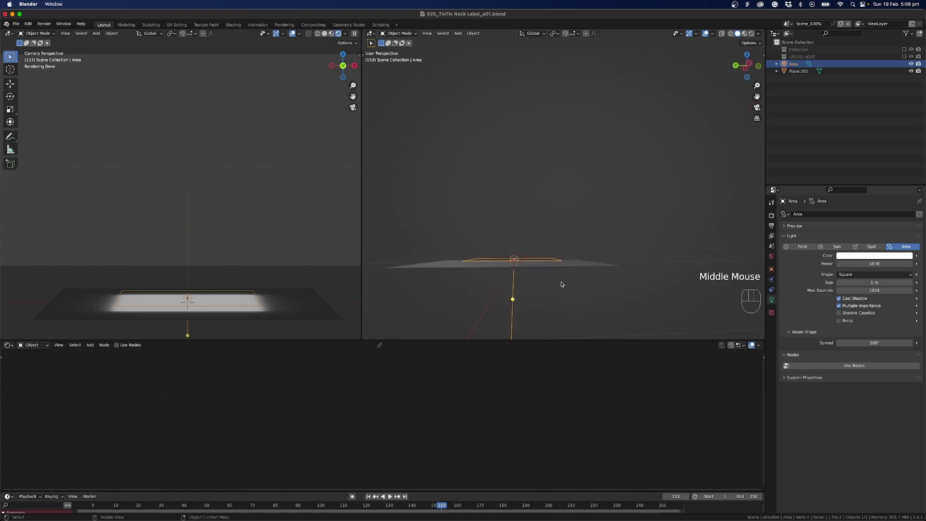
pyautogui.click(579, 267)
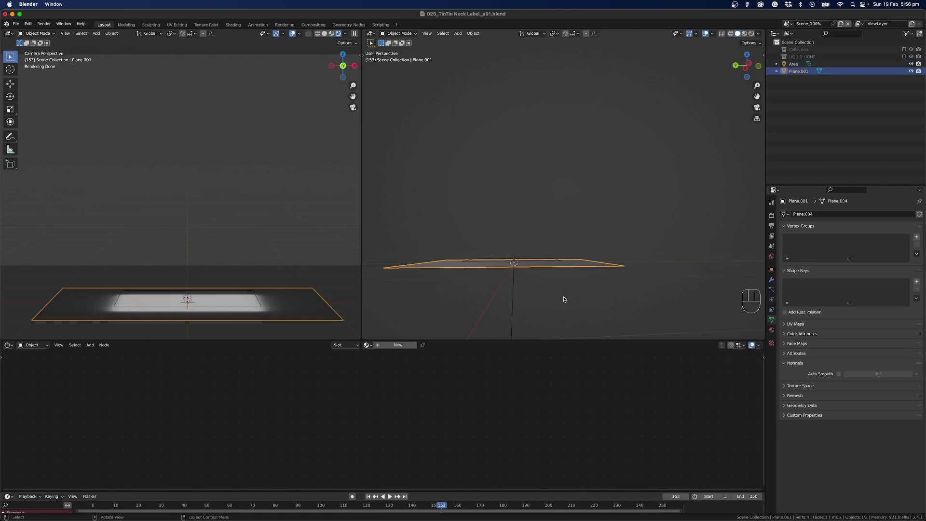
pyautogui.moveTo(553, 297)
pyautogui.mouseDown(button='middle')
pyautogui.moveTo(556, 288)
pyautogui.moveTo(554, 297)
pyautogui.mouseUp(button='middle')
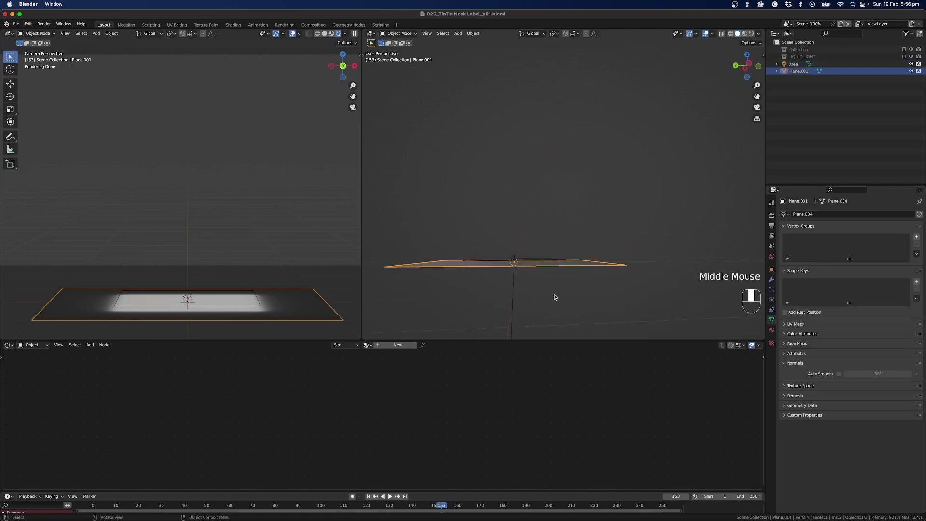
# Step: Create a new material for the plane named LIGHT MODIFIER
pyautogui.click(384, 348)
pyautogui.click(383, 345)
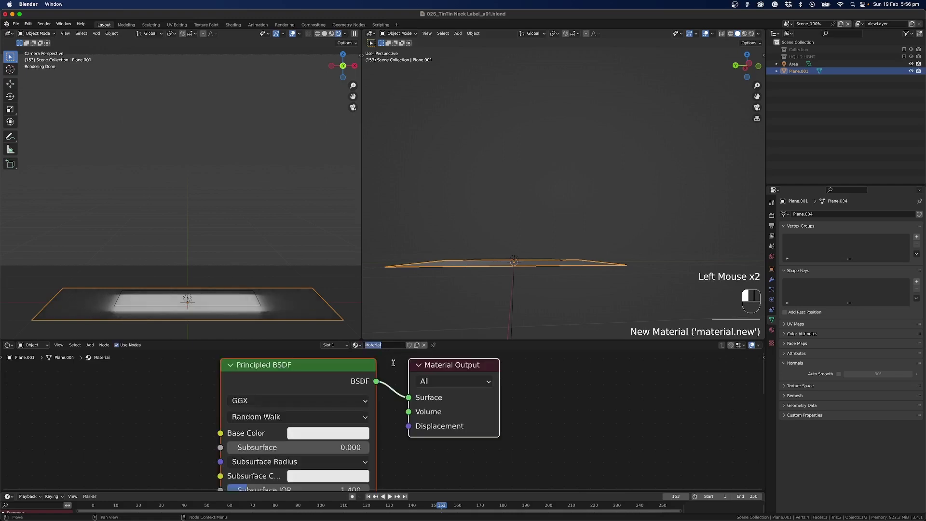
pyautogui.write('DIFF')
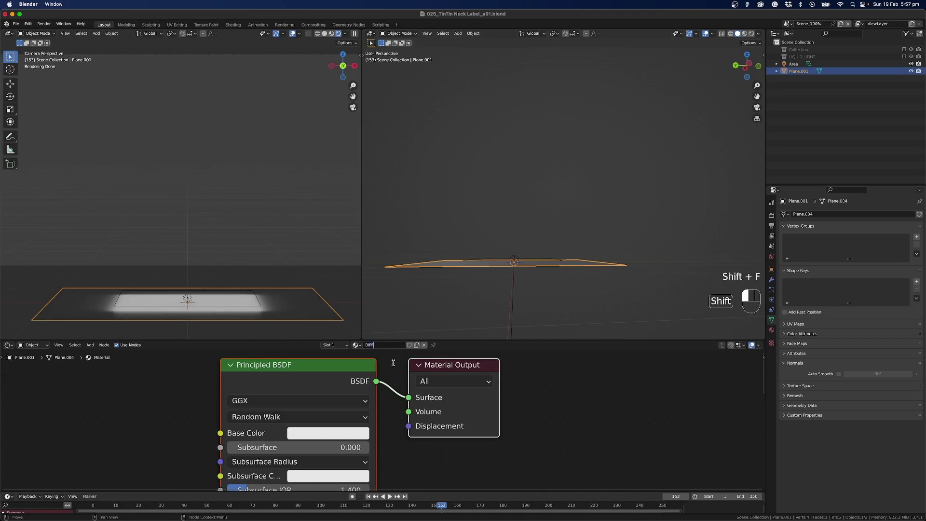
pyautogui.press('BackSpace')
pyautogui.press('BackSpace')
pyautogui.press('BackSpace')
pyautogui.press('BackSpace')
pyautogui.press('BackSpace')
pyautogui.press('BackSpace')
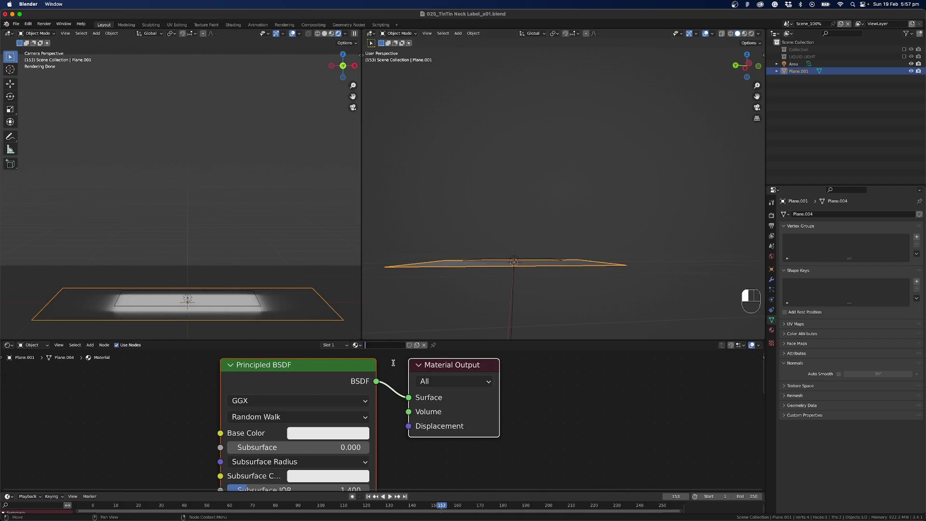
pyautogui.write('SC')
pyautogui.press('BackSpace')
pyautogui.press('BackSpace')
pyautogui.press('BackSpace')
pyautogui.press('Return')
# Step: Replace the Principled BSDF with a Translucent BSDF linked to Material Output Surface
pyautogui.keyDown('shift'); pyautogui.moveTo(436, 466); pyautogui.dragTo(462, 467, button='middle'); pyautogui.keyUp('shift')
pyautogui.click(309, 376)
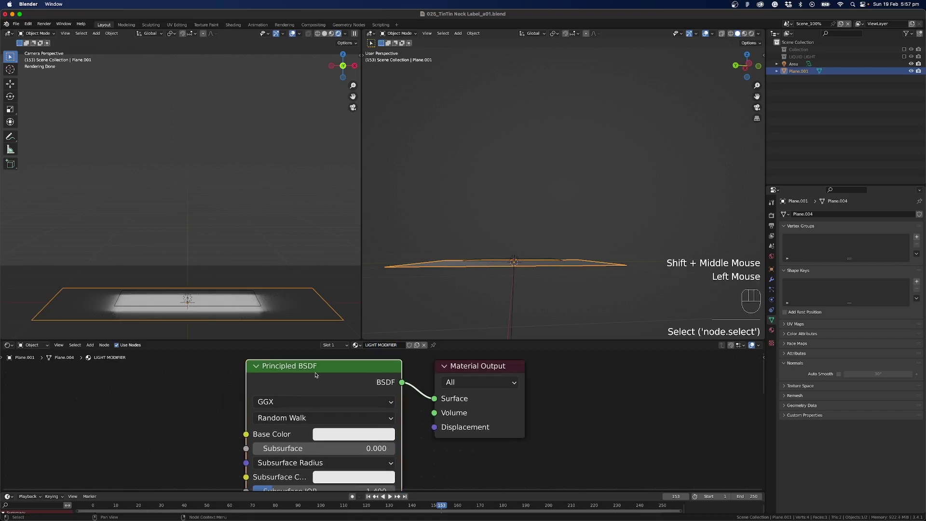
pyautogui.press('x')
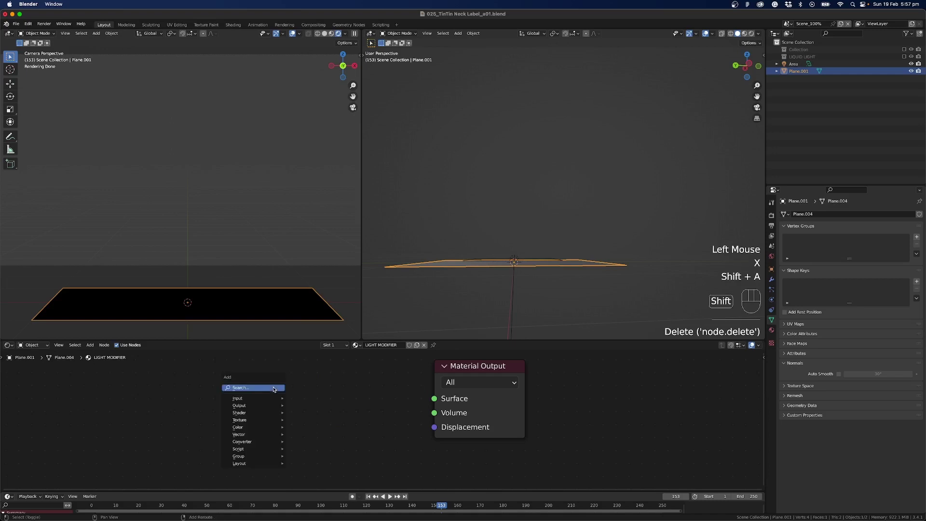
pyautogui.click(263, 390)
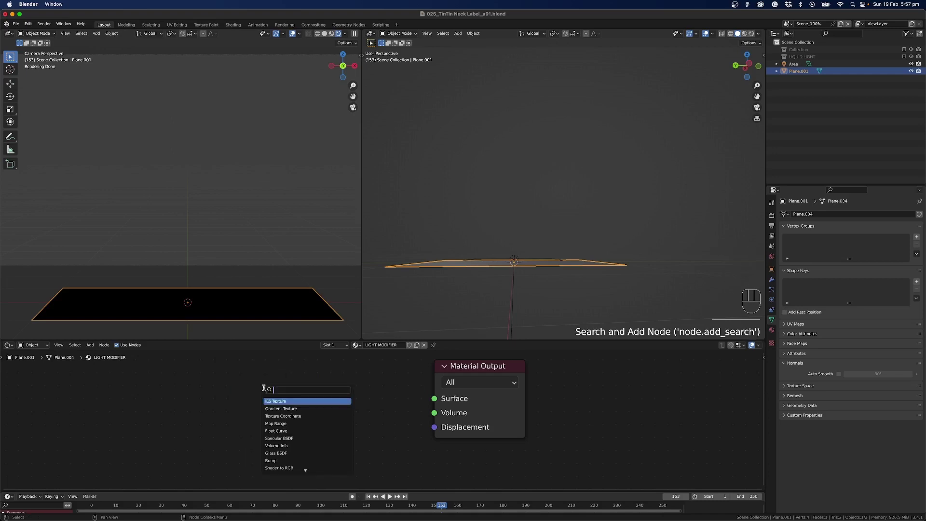
pyautogui.write('tran')
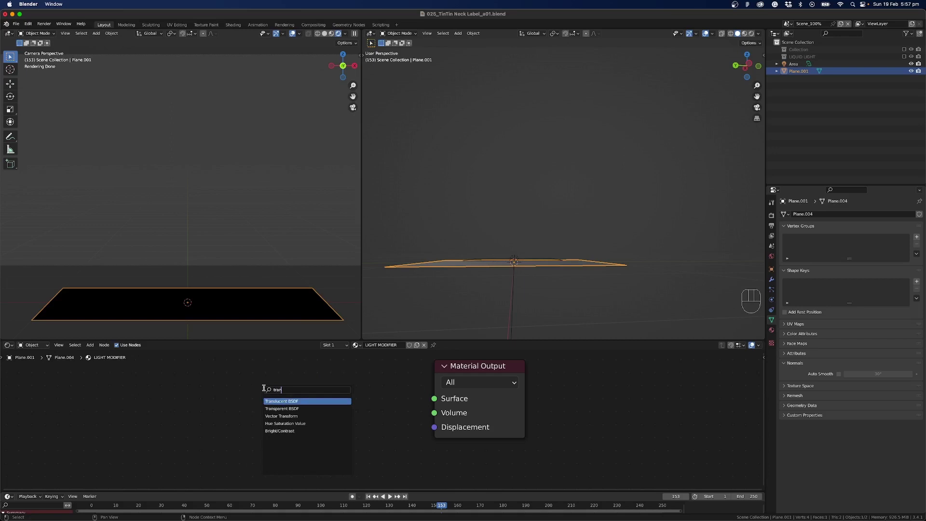
pyautogui.click(285, 401)
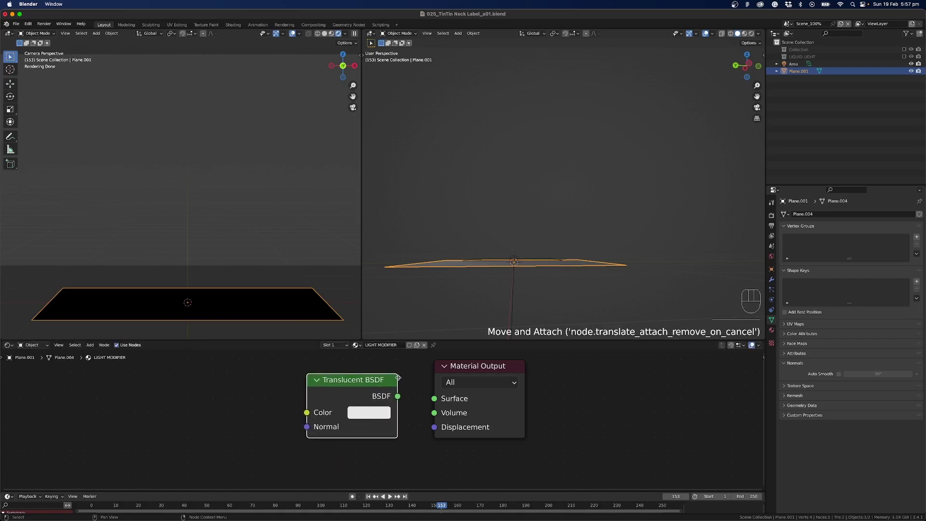
pyautogui.moveTo(398, 394); pyautogui.dragTo(434, 400)
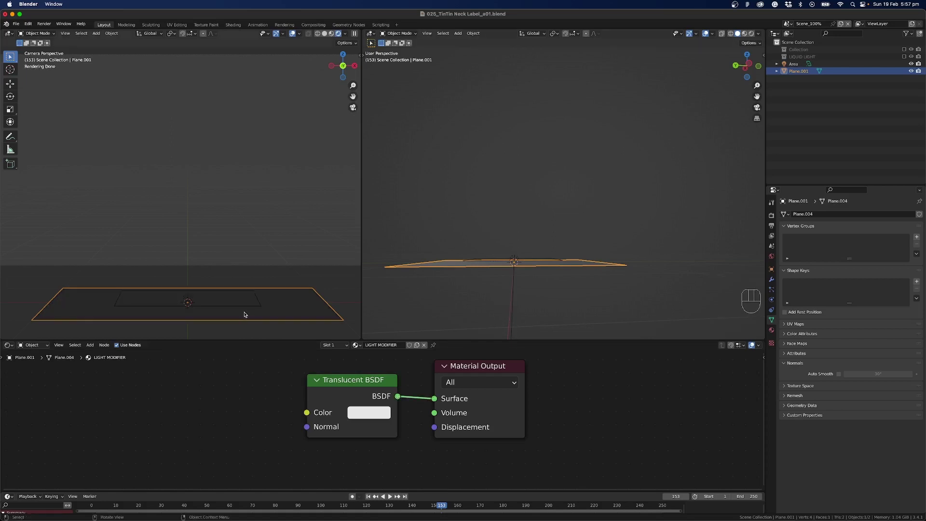
# Step: Add an unwanted Transparent BSDF node and delete it again
pyautogui.click(234, 365)
pyautogui.hotkey('shift', 'a')
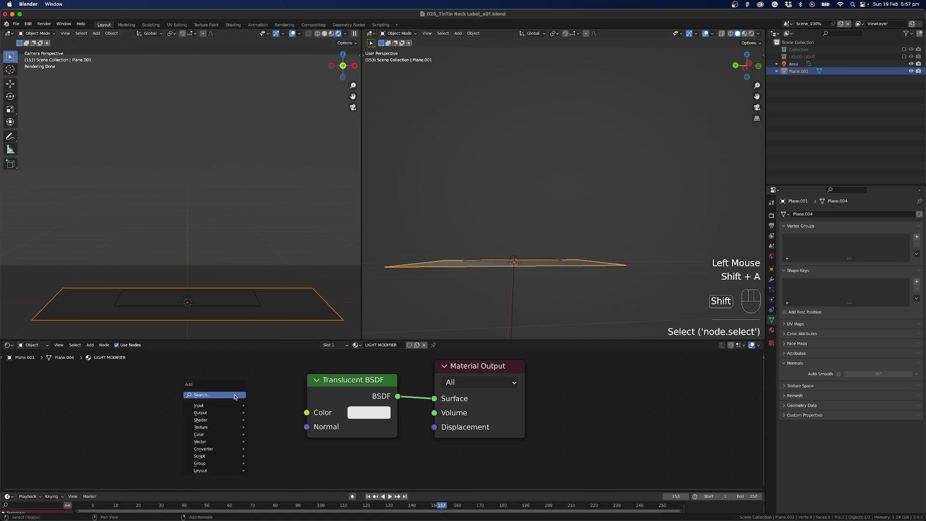
pyautogui.click(234, 395)
pyautogui.write('tra')
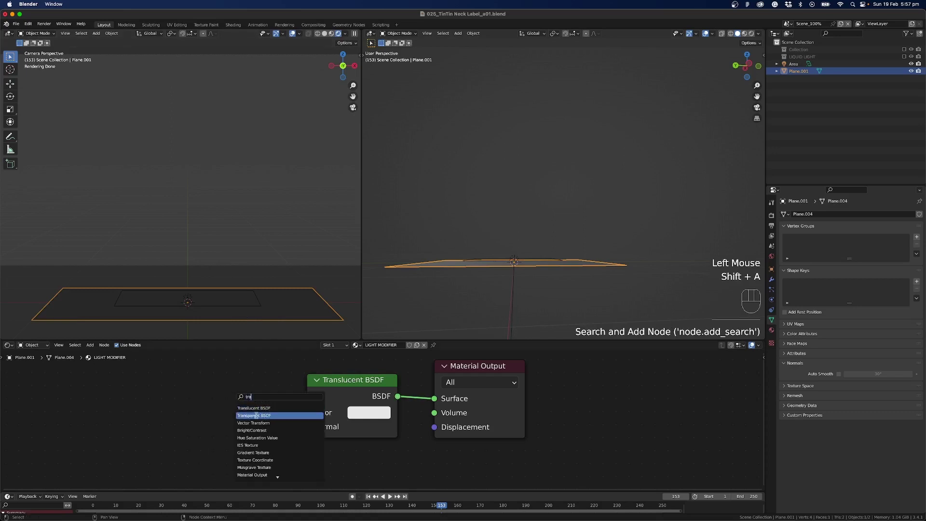
pyautogui.click(237, 415)
pyautogui.click(230, 402)
pyautogui.press('x')
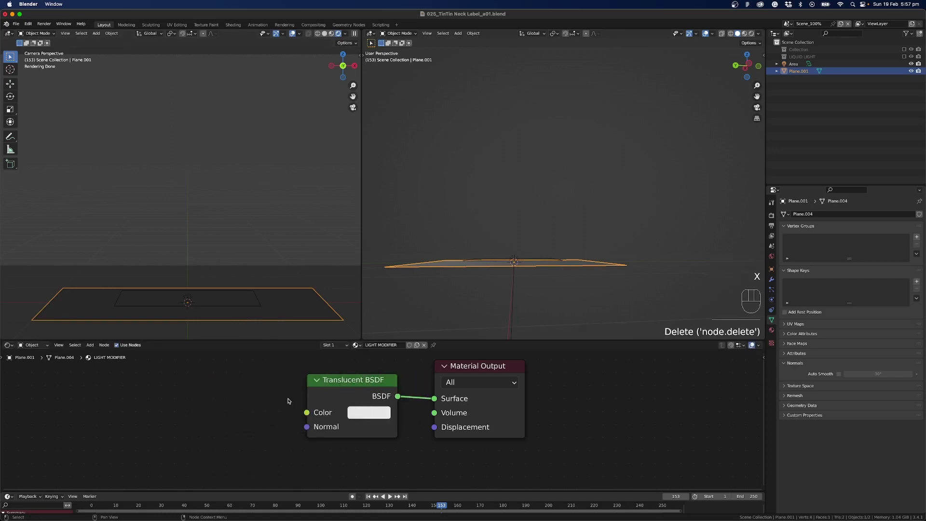
pyautogui.moveTo(519, 283); pyautogui.dragTo(511, 289, button='middle')
pyautogui.moveTo(202, 299); pyautogui.dragTo(168, 236, button='middle')
pyautogui.scroll(4, 168, 236)
pyautogui.keyDown('shift'); pyautogui.moveTo(178, 289); pyautogui.dragTo(193, 222, button='middle'); pyautogui.keyUp('shift')
pyautogui.scroll(3, 188, 255)
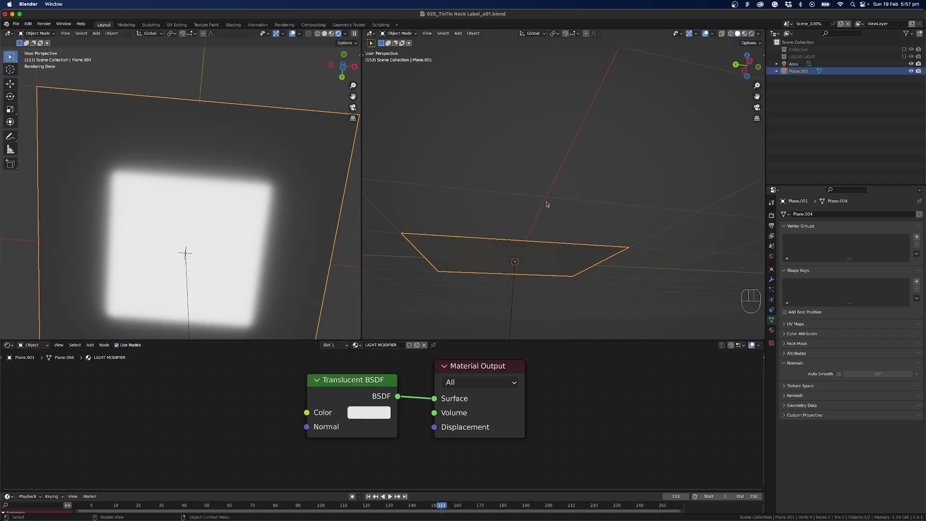
pyautogui.moveTo(535, 209); pyautogui.dragTo(431, 226, button='middle')
pyautogui.click(518, 250)
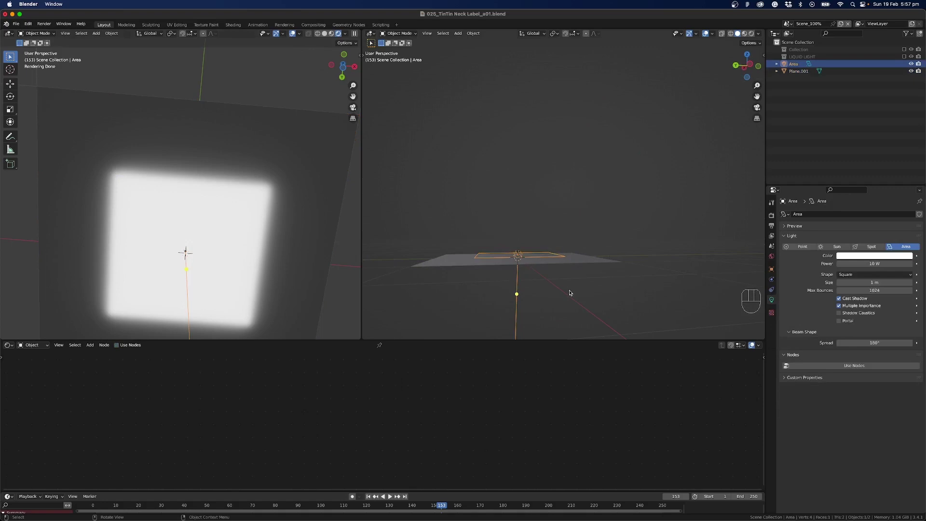
# Step: Raise the area light higher above the plane along Z
pyautogui.press('g')
pyautogui.press('z')
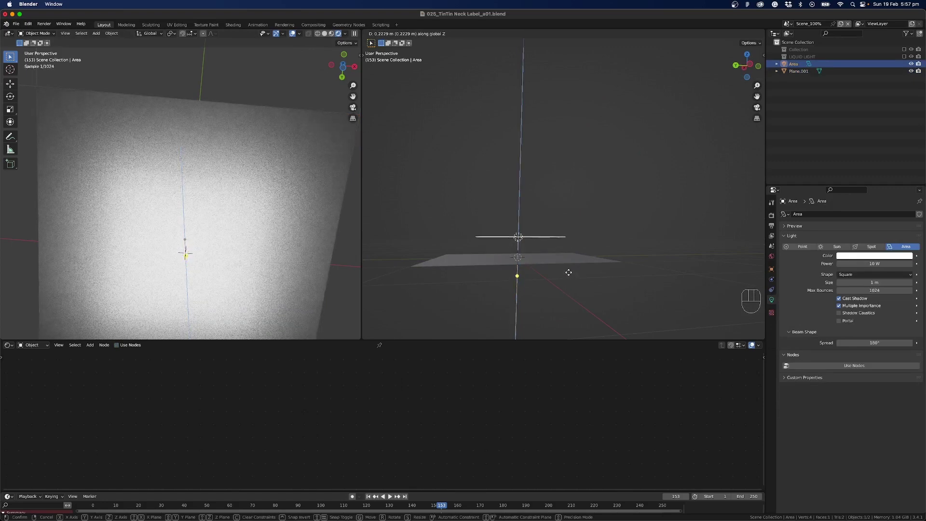
pyautogui.click(568, 274)
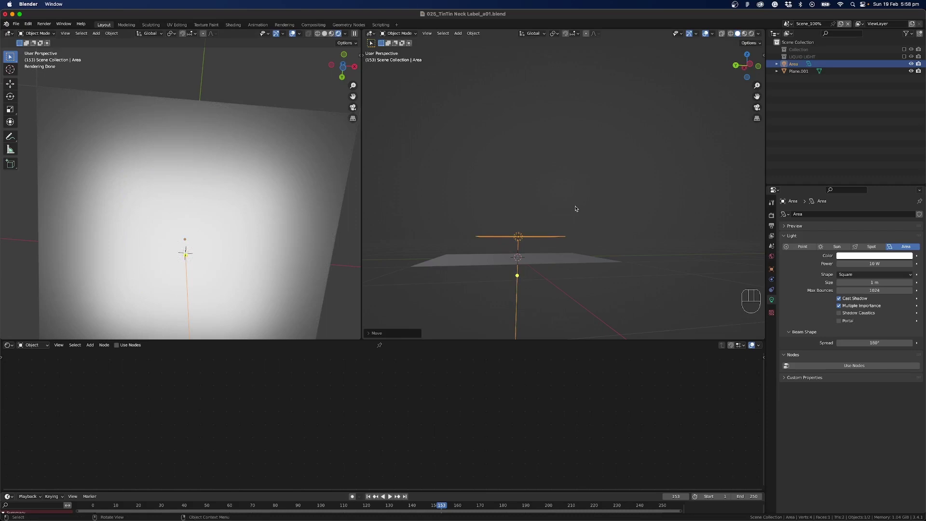
pyautogui.moveTo(557, 234); pyautogui.dragTo(557, 261, button='middle')
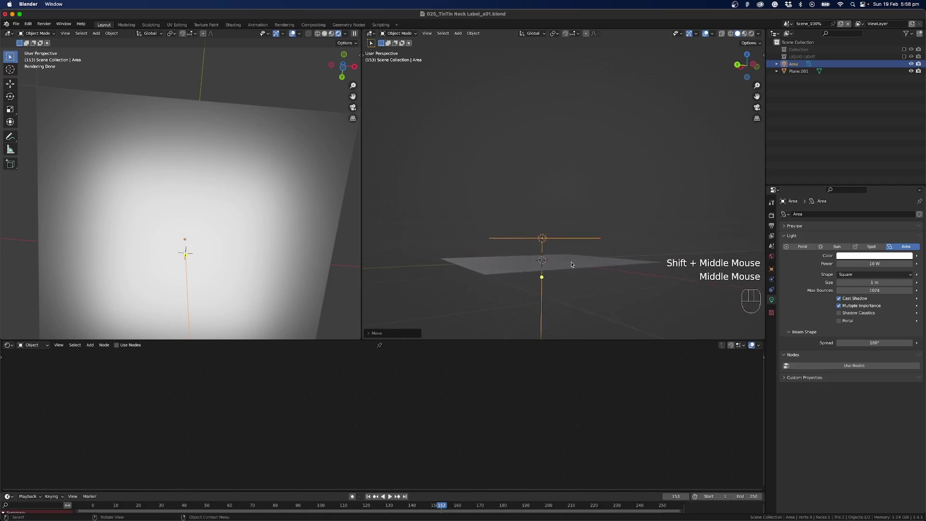
pyautogui.press('g')
pyautogui.press('z')
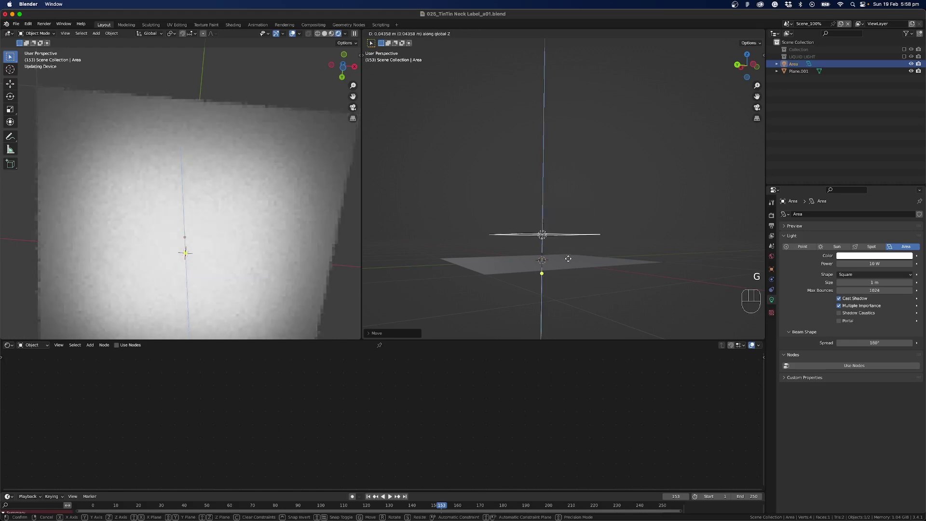
pyautogui.click(505, 230)
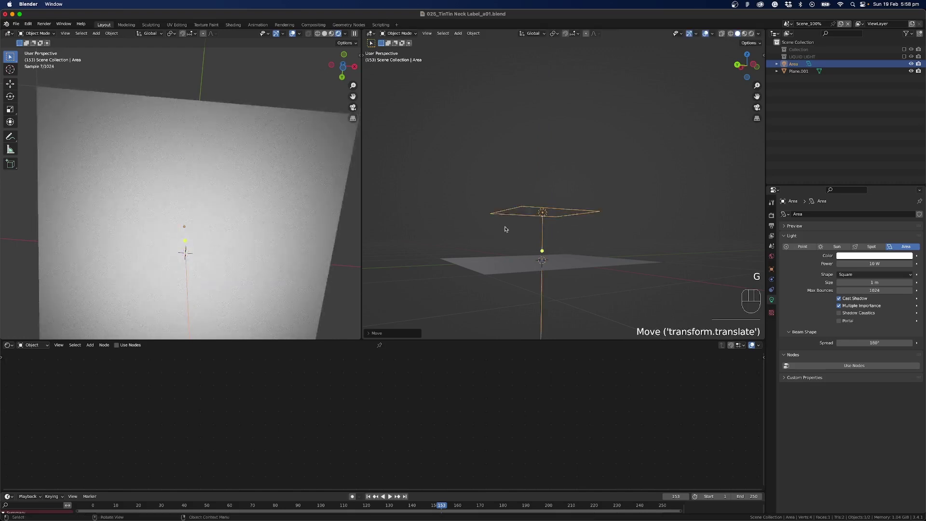
# Step: Set the area light's power to 30 W and lower it back toward the plane
pyautogui.click(878, 263)
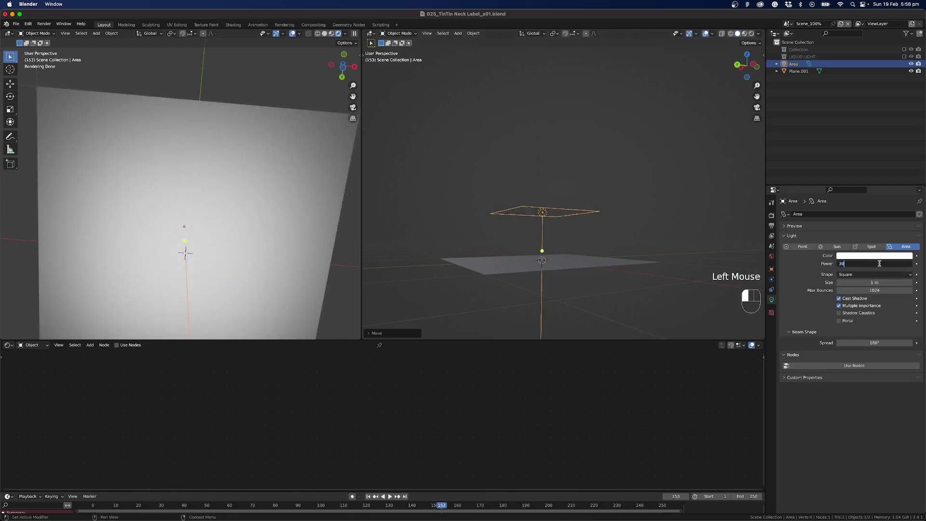
pyautogui.write('30')
pyautogui.press('Return')
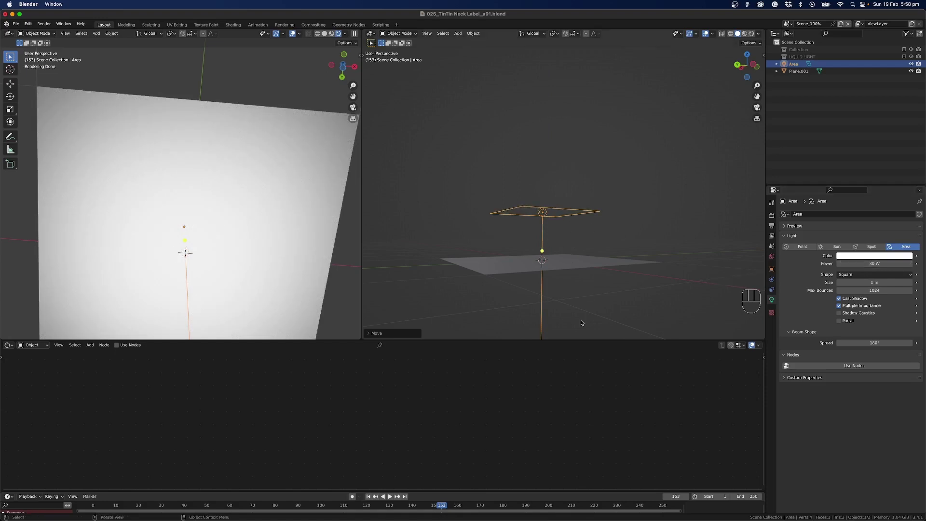
pyautogui.press('g')
pyautogui.press('z')
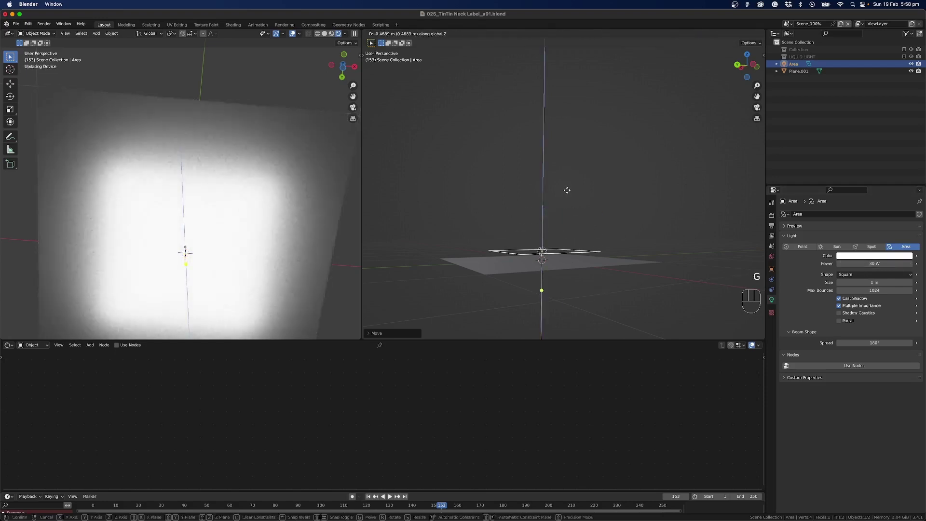
pyautogui.click(567, 193)
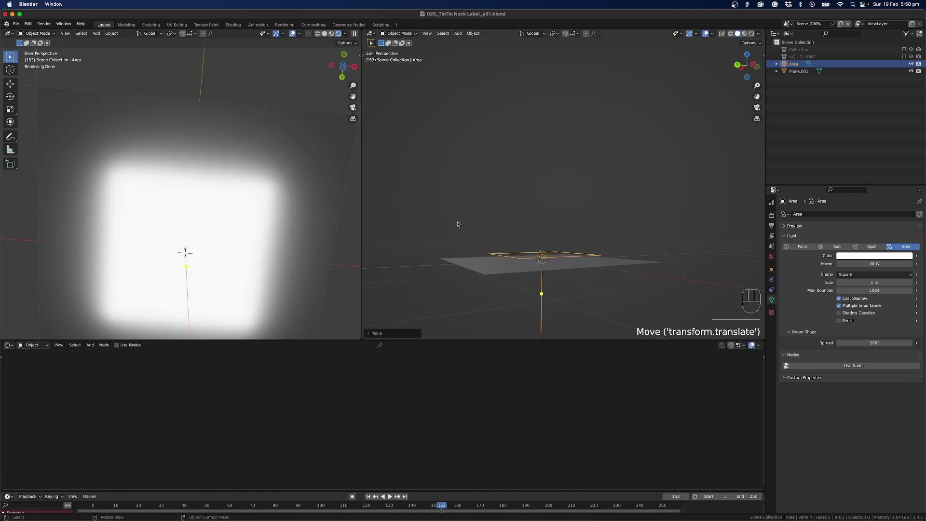
# Step: Scale the area light narrower along X and longer along Y into a strip
pyautogui.moveTo(501, 275); pyautogui.dragTo(527, 254, button='middle')
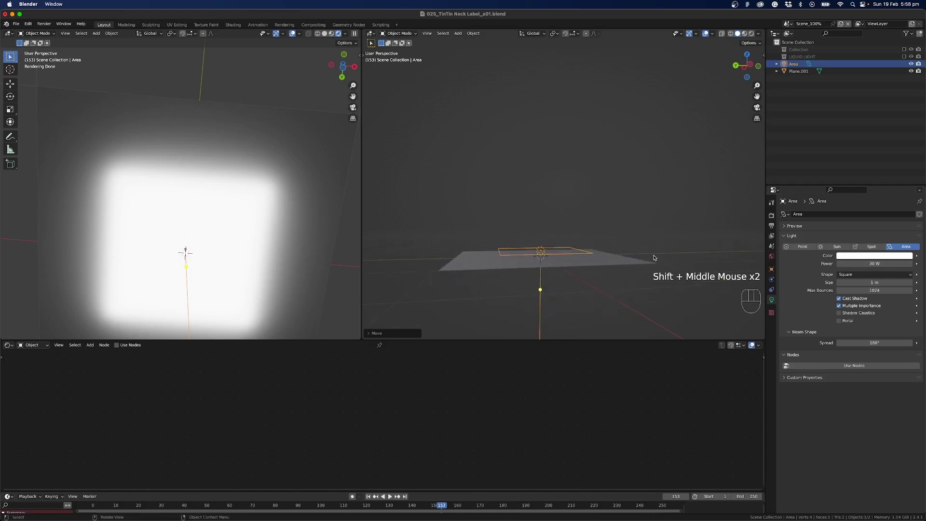
pyautogui.moveTo(645, 212); pyautogui.dragTo(641, 244, button='middle')
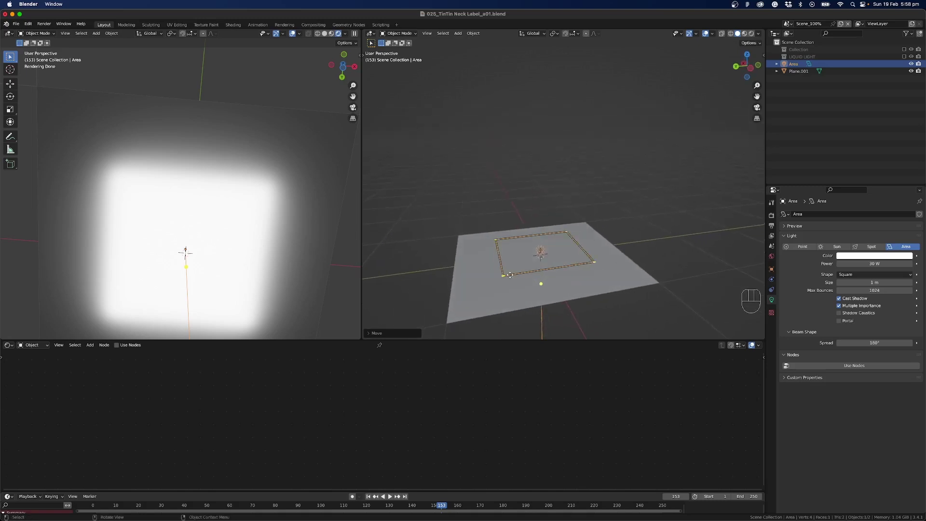
pyautogui.moveTo(540, 273); pyautogui.dragTo(618, 247, button='middle')
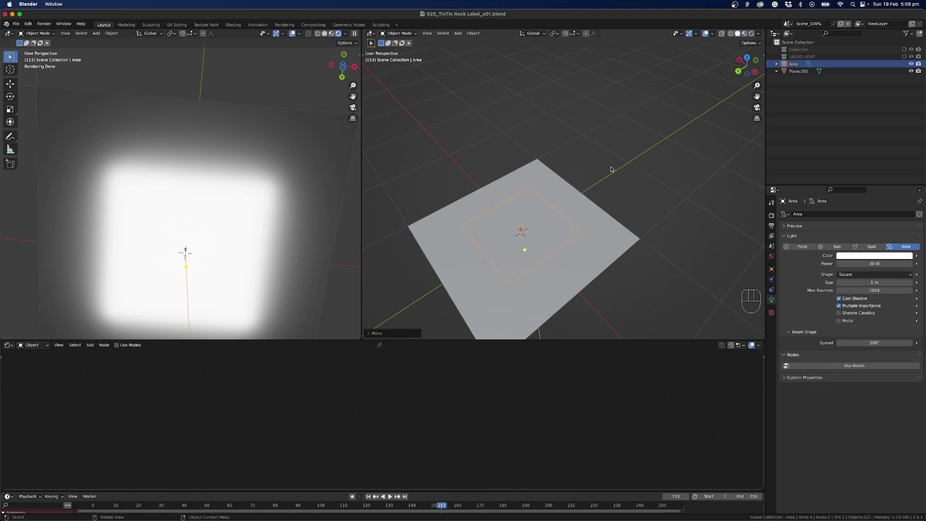
pyautogui.press('s')
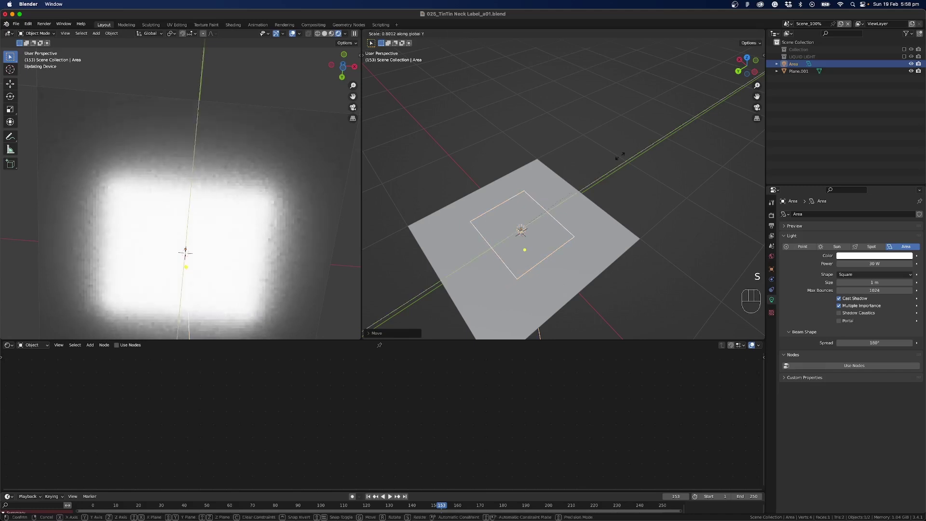
pyautogui.press('y')
pyautogui.press('x')
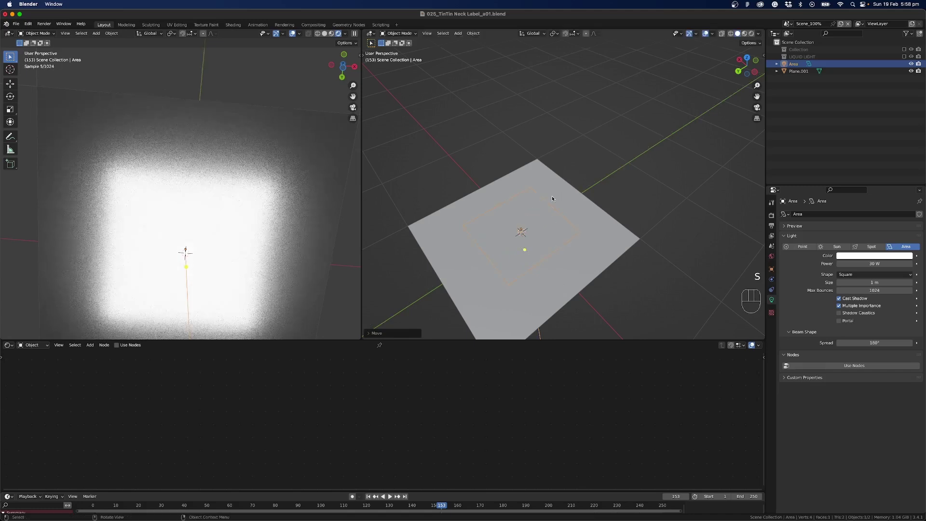
pyautogui.click(571, 238)
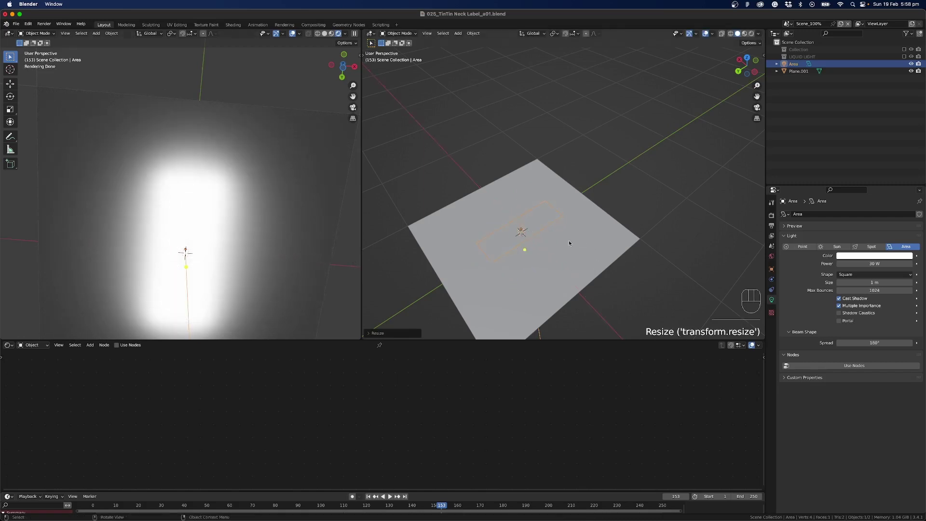
pyautogui.press('s')
pyautogui.press('y')
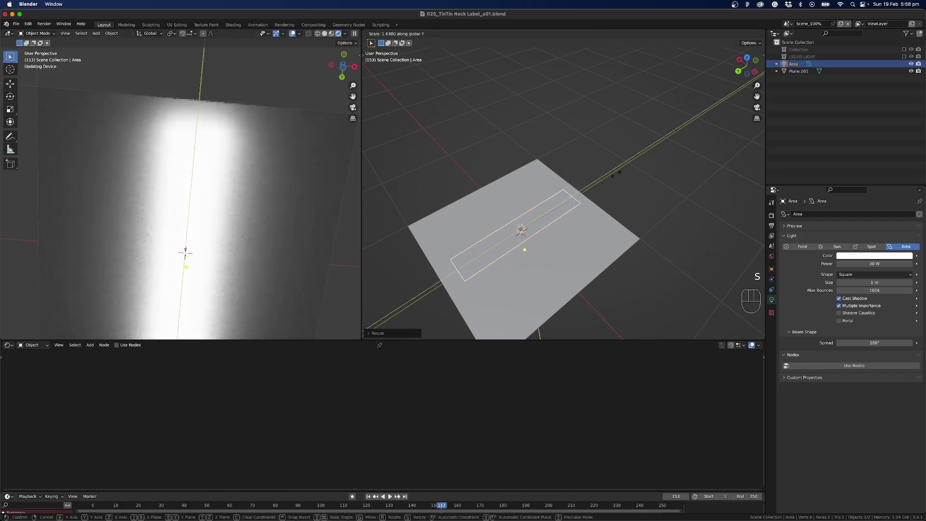
pyautogui.click(605, 177)
# Step: Nudge the strip light slightly lower over the plane
pyautogui.moveTo(605, 177); pyautogui.dragTo(526, 227, button='middle')
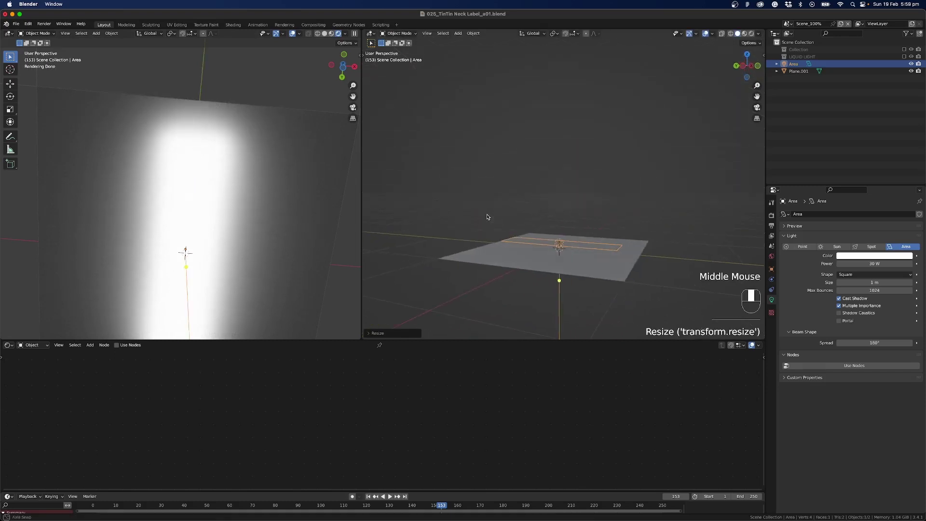
pyautogui.scroll(-3, 188, 159)
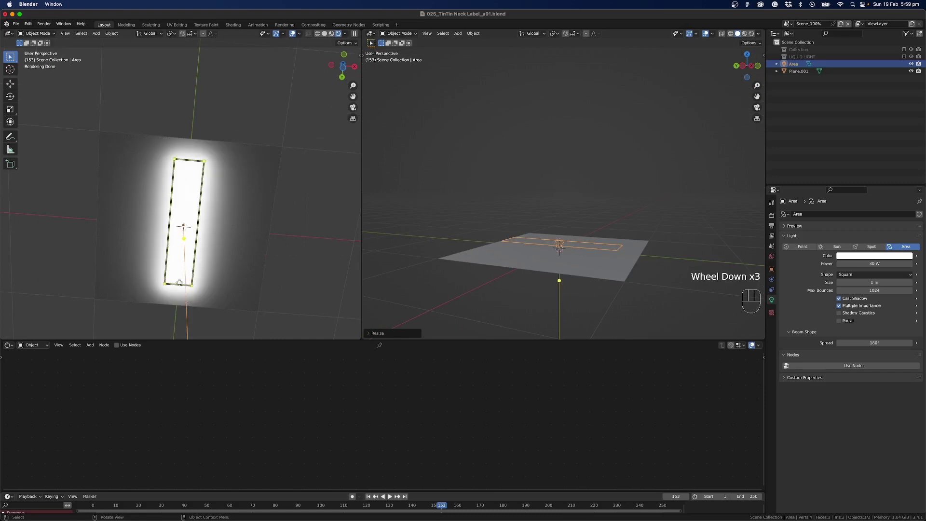
pyautogui.moveTo(601, 217); pyautogui.dragTo(597, 236, button='middle')
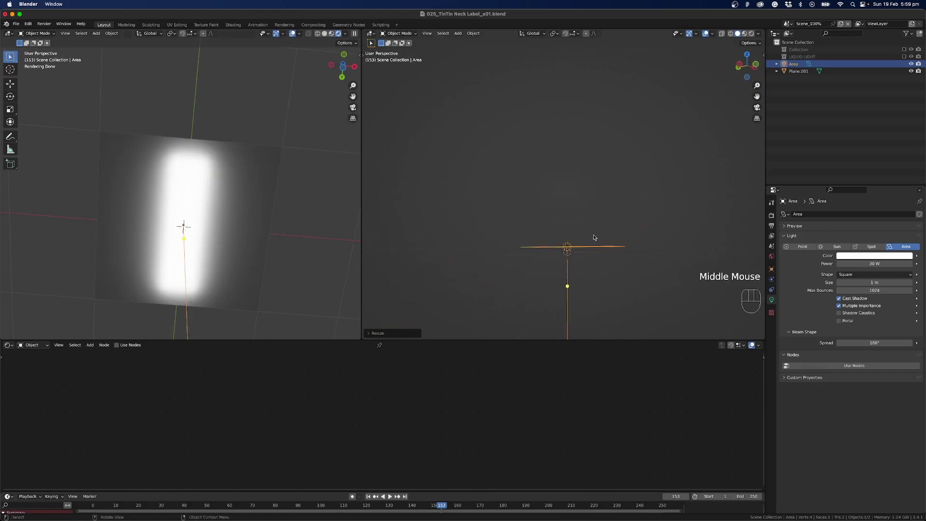
pyautogui.press('g')
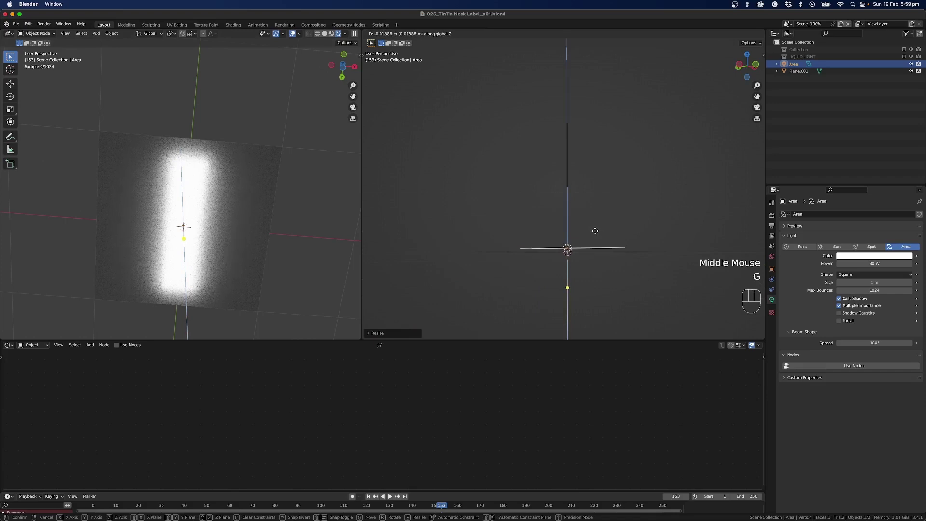
pyautogui.click(593, 232)
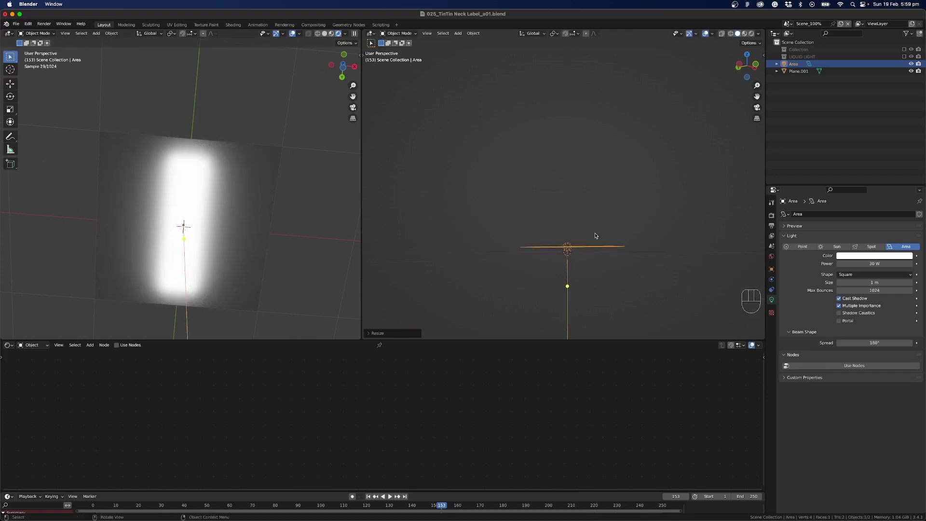
# Step: Try a 45° beam spread, then restore the spread to 180°
pyautogui.click(874, 343)
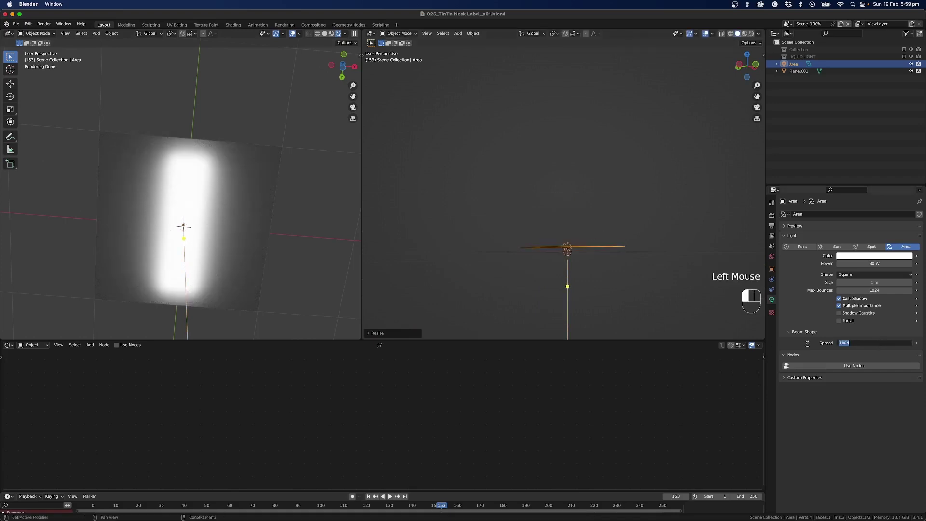
pyautogui.write('45')
pyautogui.press('Return')
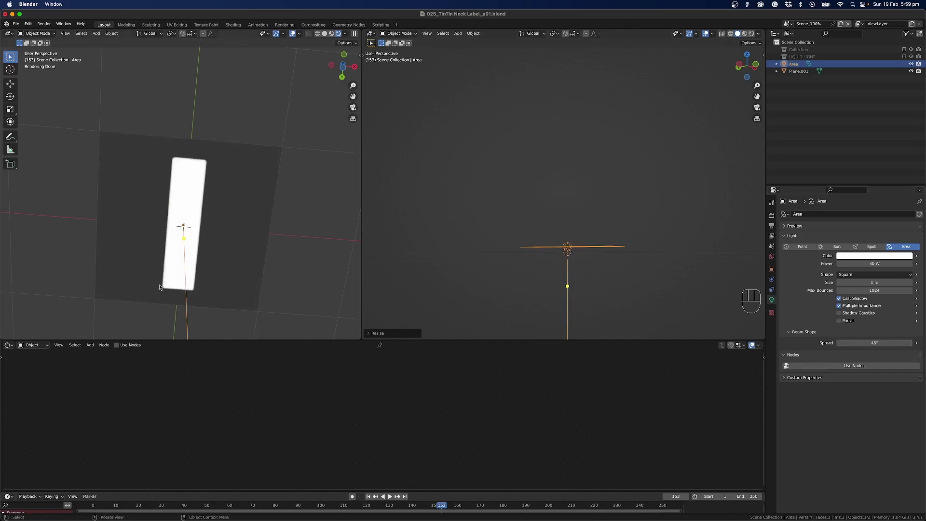
pyautogui.click(883, 341)
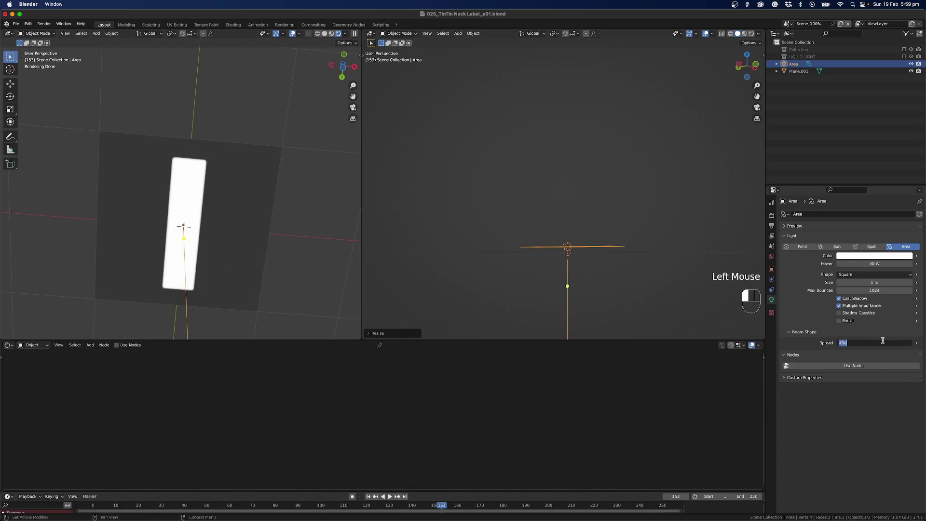
pyautogui.press('Return')
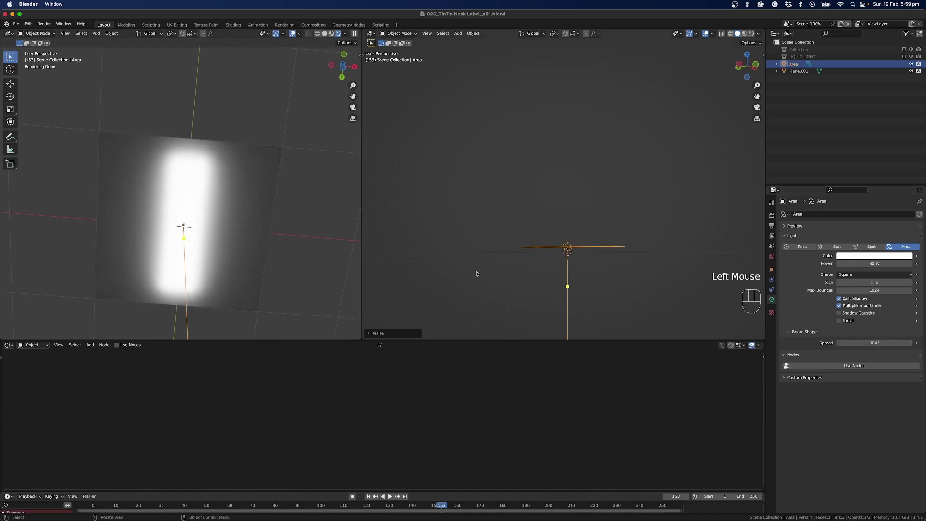
# Step: Raise the area light along Z above the grey plane
pyautogui.moveTo(521, 261); pyautogui.dragTo(488, 243, button='middle')
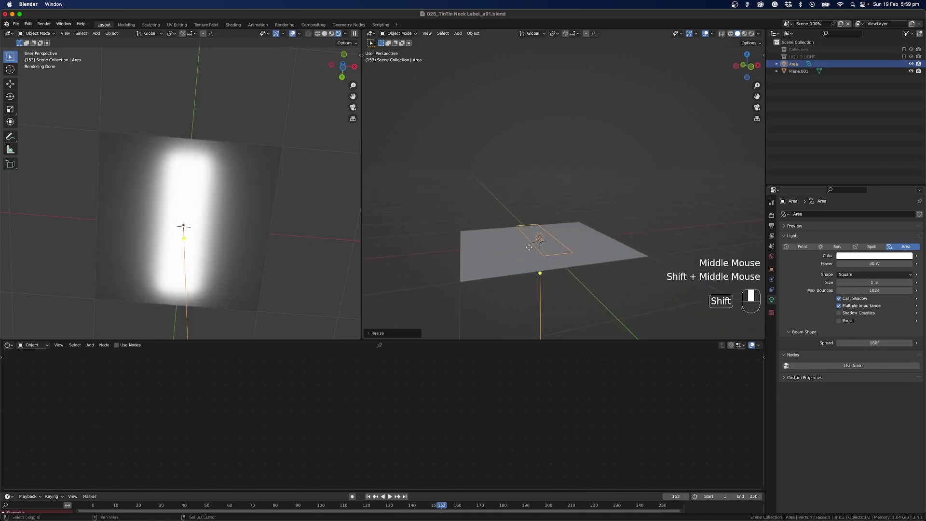
pyautogui.press('g')
pyautogui.press('z')
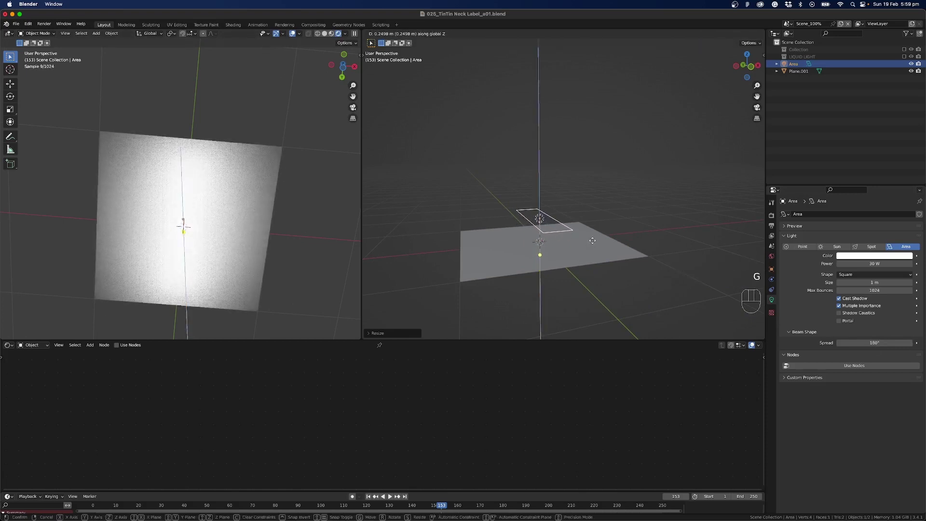
pyautogui.press('Escape')
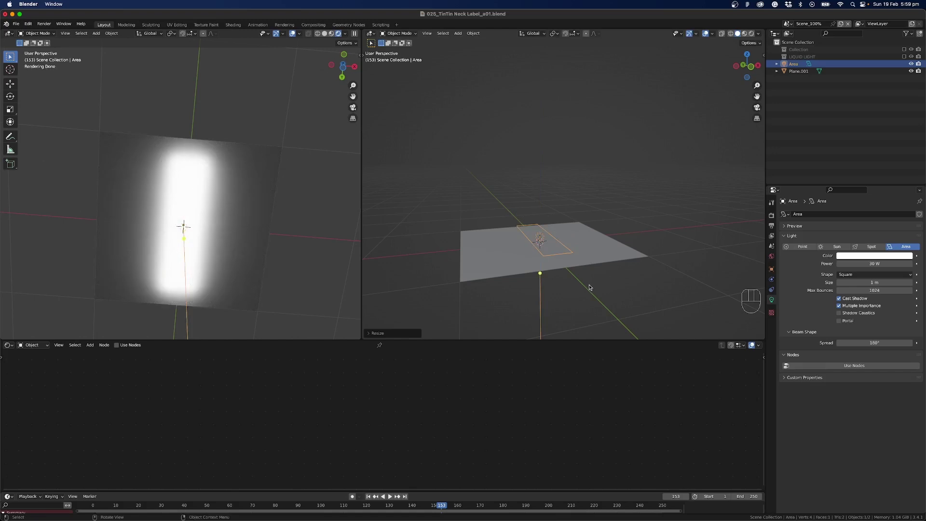
pyautogui.press('g')
pyautogui.press('z')
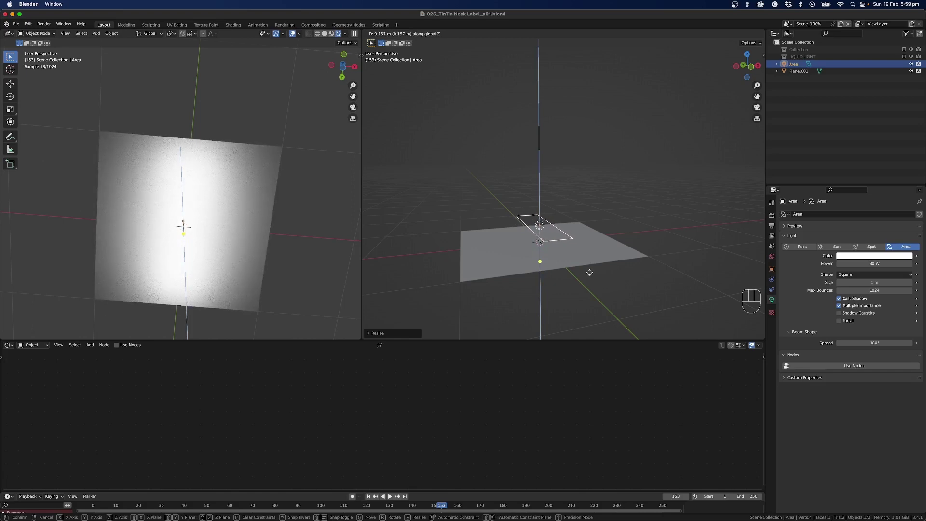
pyautogui.click(589, 272)
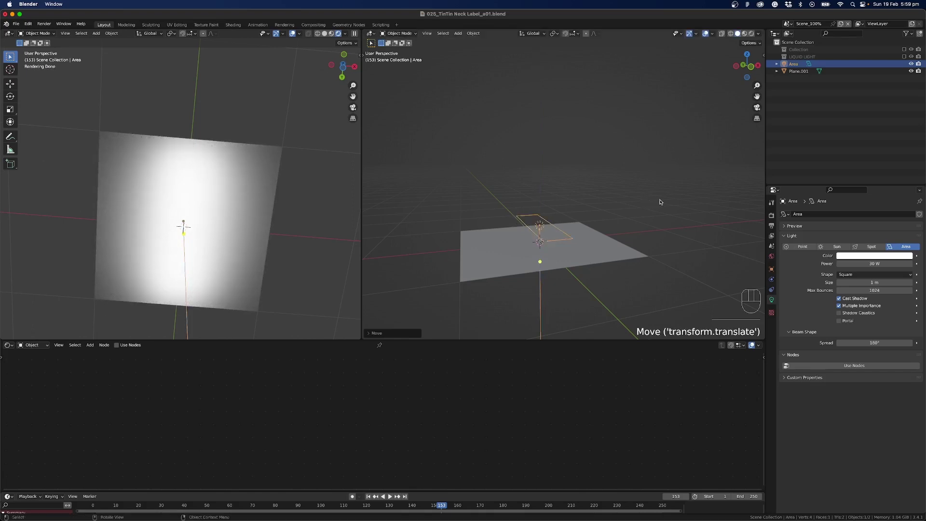
# Step: Shrink the area light and shift it sideways along X
pyautogui.press('s')
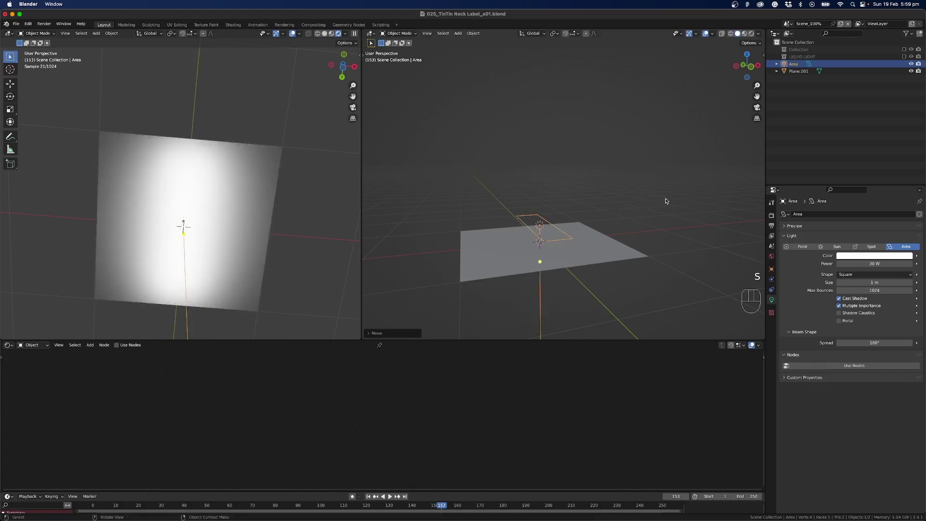
pyautogui.press('s')
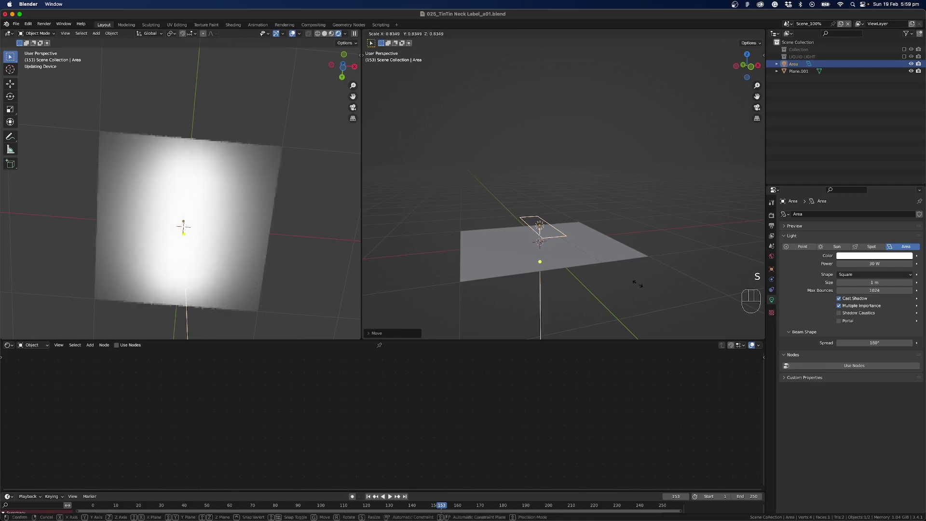
pyautogui.click(607, 259)
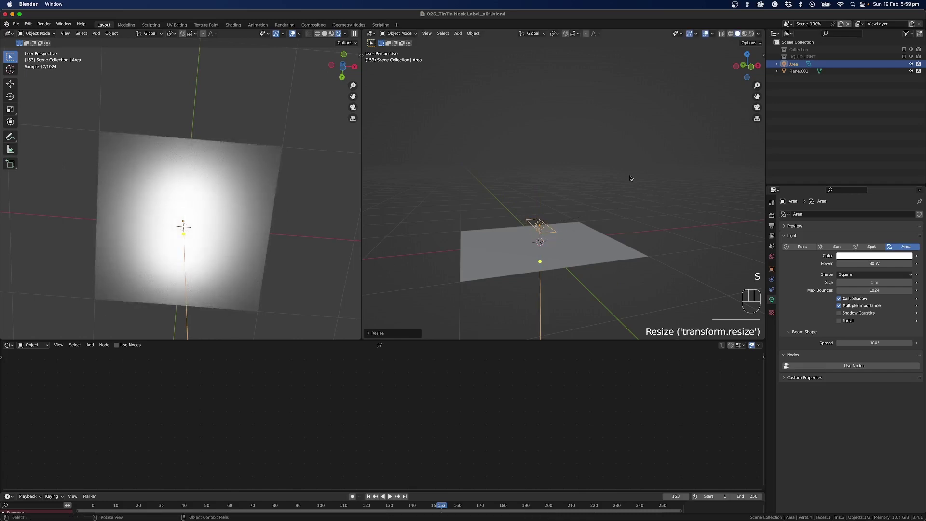
pyautogui.press('g')
pyautogui.press('x')
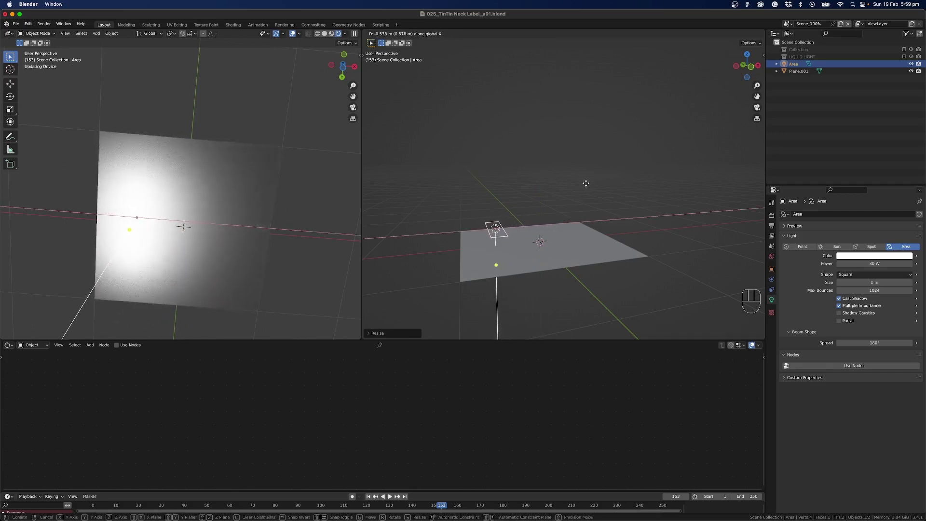
pyautogui.click(585, 183)
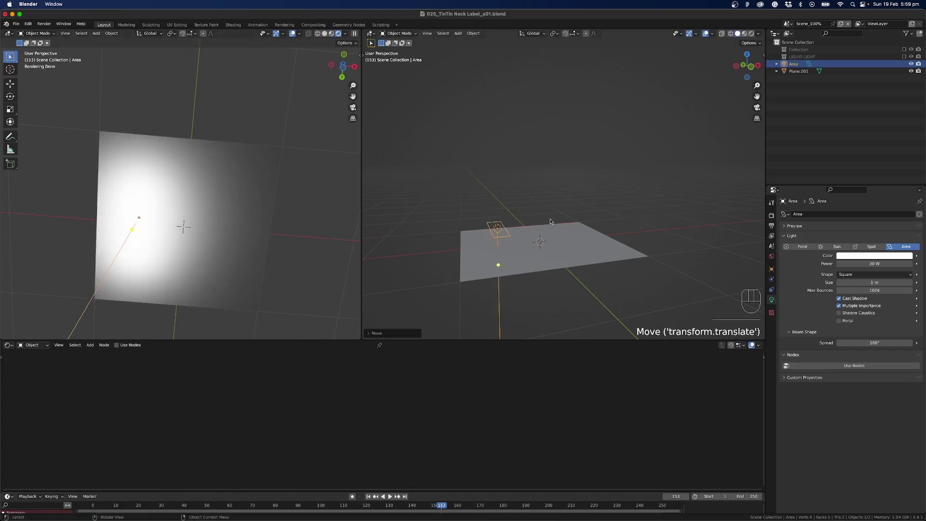
# Step: Stretch the area light wider along the X axis
pyautogui.moveTo(551, 222); pyautogui.dragTo(571, 223, button='middle')
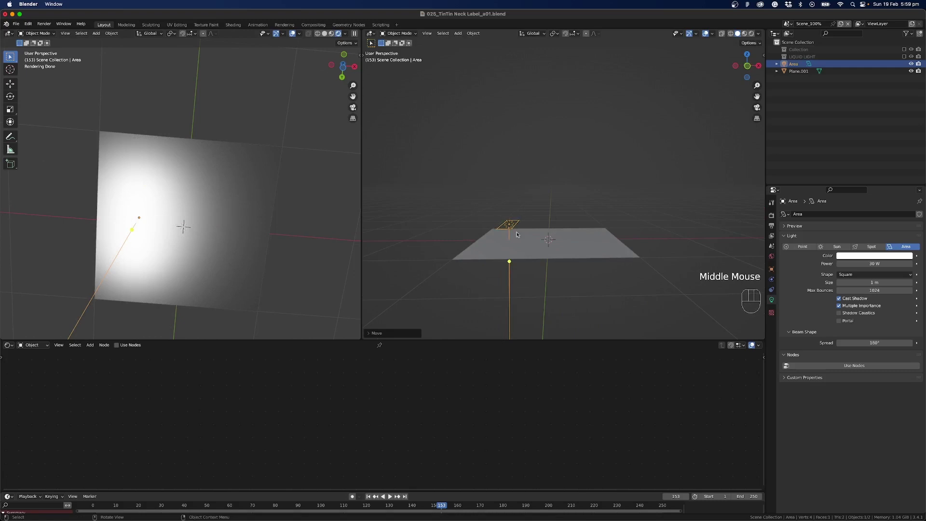
pyautogui.press('s')
pyautogui.press('x')
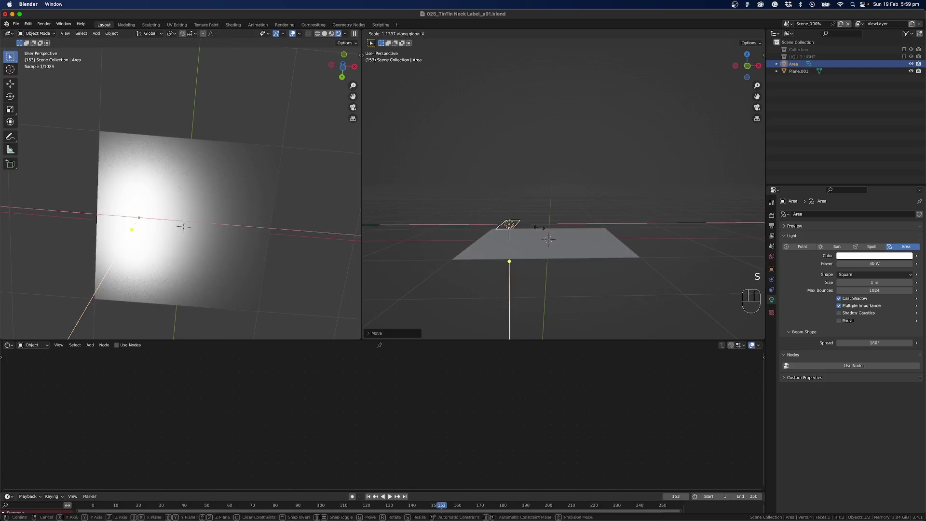
pyautogui.click(553, 230)
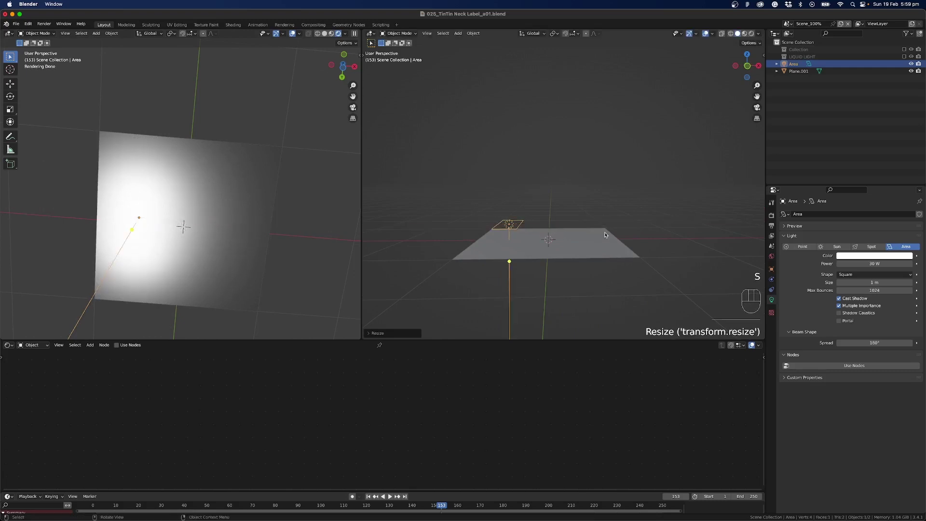
# Step: Tilt the area light slightly about the Y axis, then deselect it
pyautogui.press('r')
pyautogui.press('y')
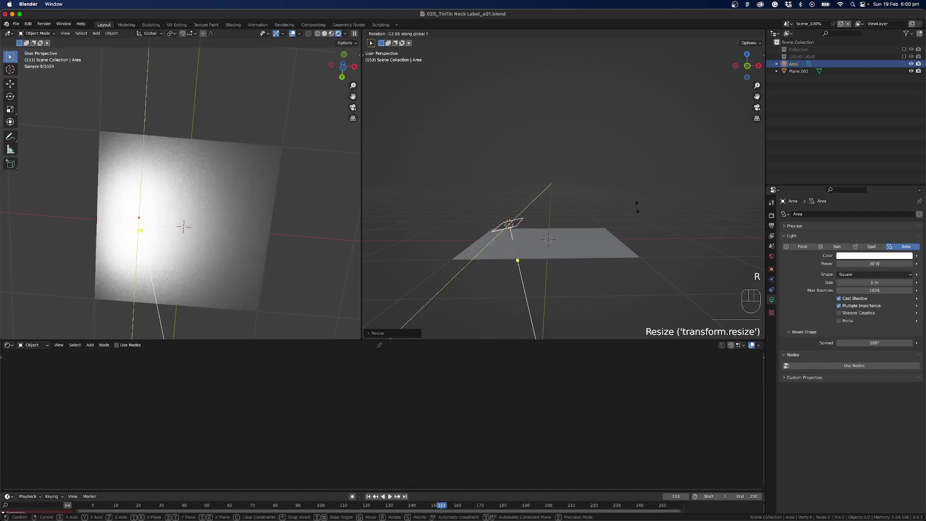
pyautogui.click(574, 249)
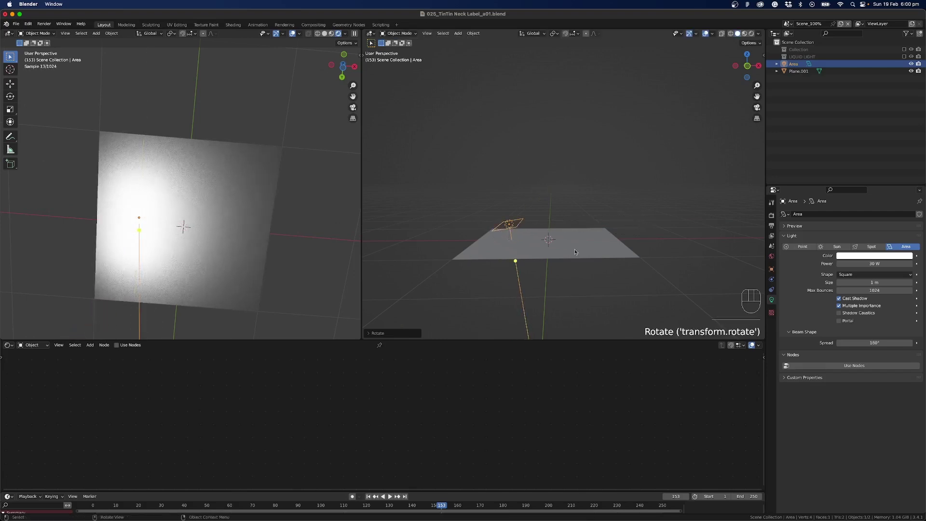
pyautogui.click(608, 273)
# Step: Select the area light and Plane.001 together, with Plane.001 as the active object
pyautogui.moveTo(564, 285); pyautogui.dragTo(520, 242, button='middle')
pyautogui.moveTo(498, 209); pyautogui.dragTo(522, 281)
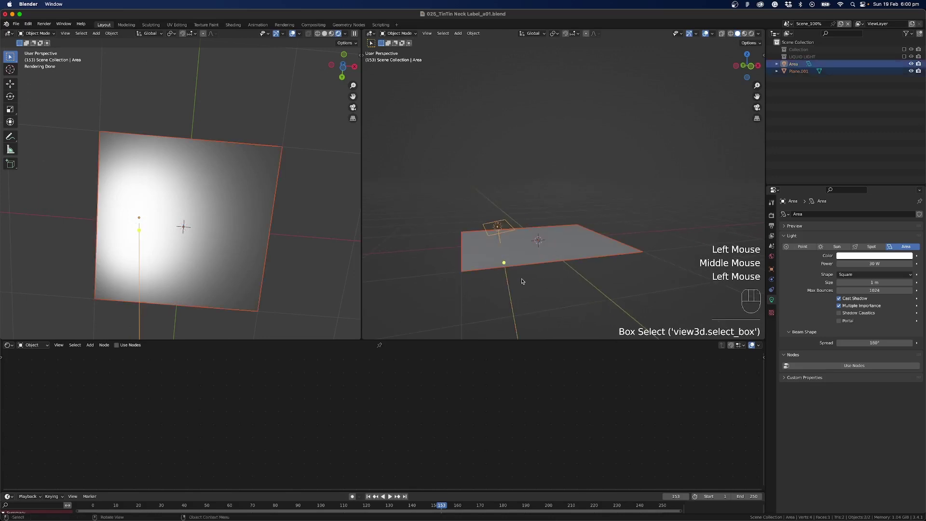
pyautogui.keyDown('shift'); pyautogui.click(570, 246); pyautogui.keyUp('shift')
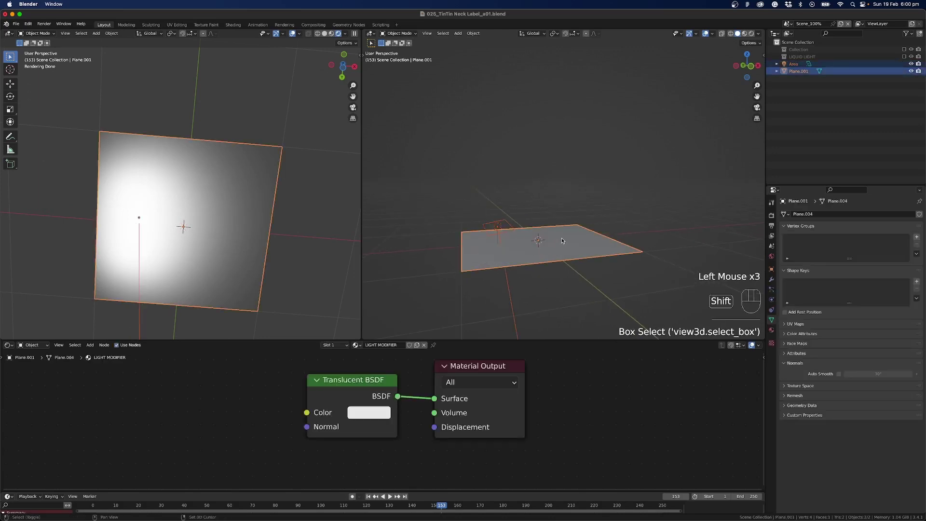
pyautogui.keyDown('shift'); pyautogui.click(561, 238); pyautogui.keyUp('shift')
pyautogui.click(525, 263)
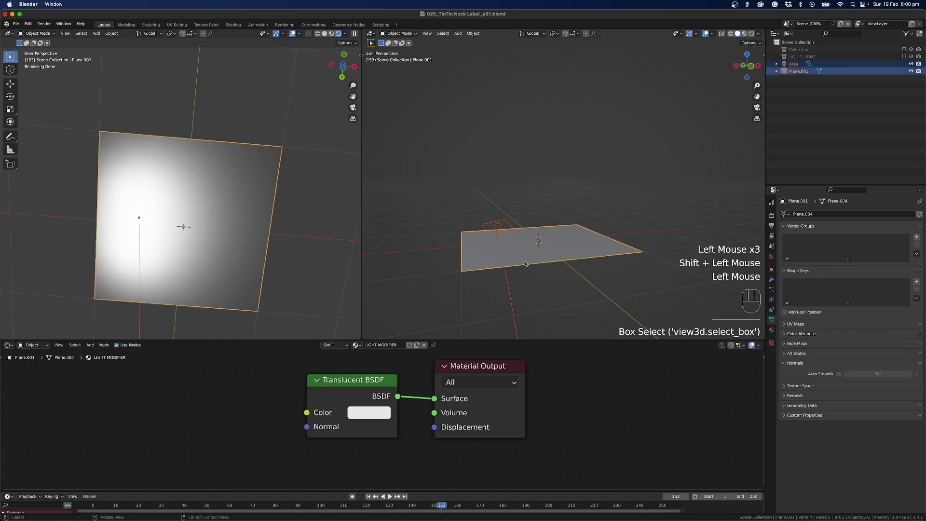
pyautogui.click(525, 263)
pyautogui.moveTo(475, 200); pyautogui.dragTo(516, 332)
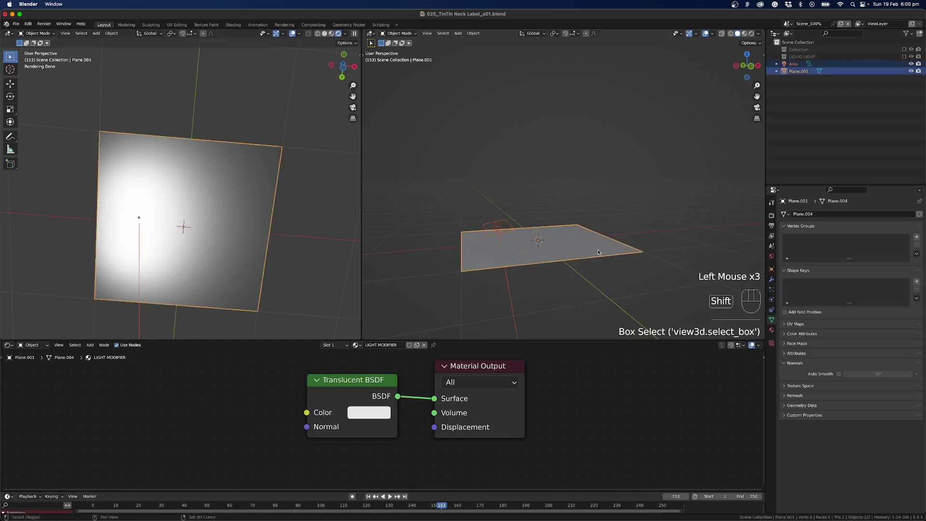
pyautogui.keyDown('shift'); pyautogui.click(597, 251); pyautogui.keyUp('shift')
pyautogui.click(557, 255)
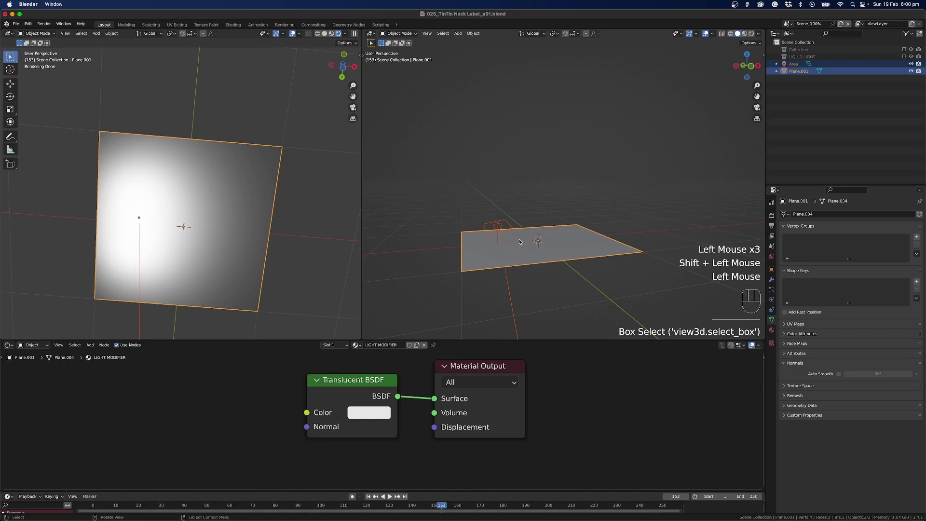
pyautogui.moveTo(520, 241); pyautogui.dragTo(499, 270, button='middle')
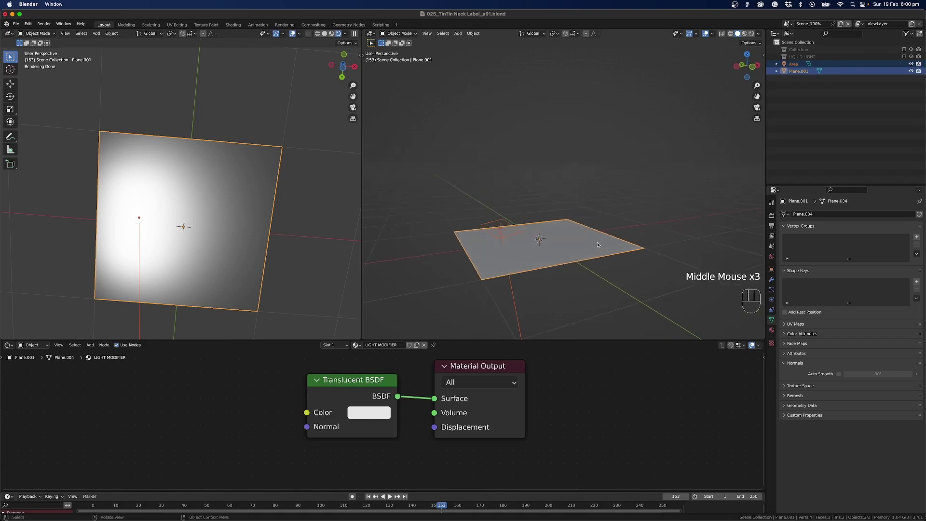
pyautogui.press('super')
# Step: Parent the area light to Plane.001 using Object parenting
pyautogui.press('super+p')
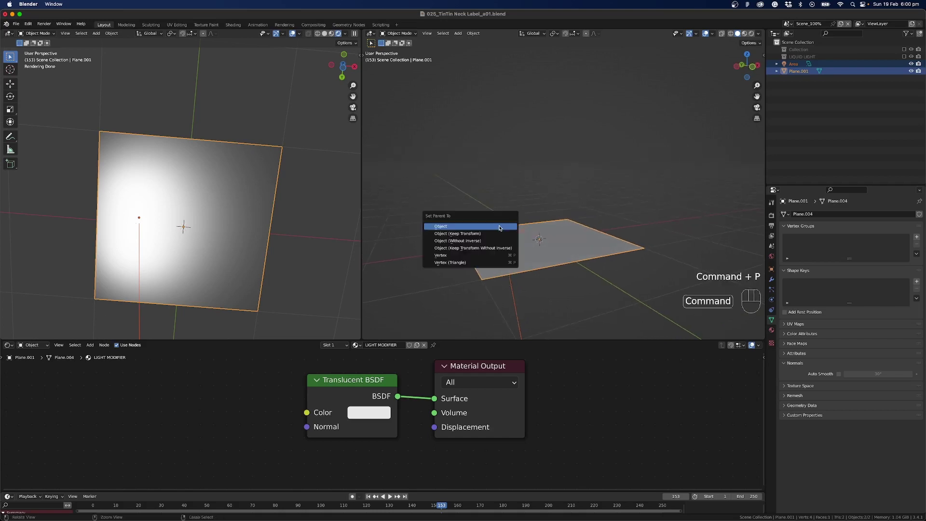
pyautogui.click(441, 226)
pyautogui.click(605, 262)
pyautogui.click(605, 263)
# Step: Raise Plane.001 higher and reposition the area light just beneath it
pyautogui.press('g')
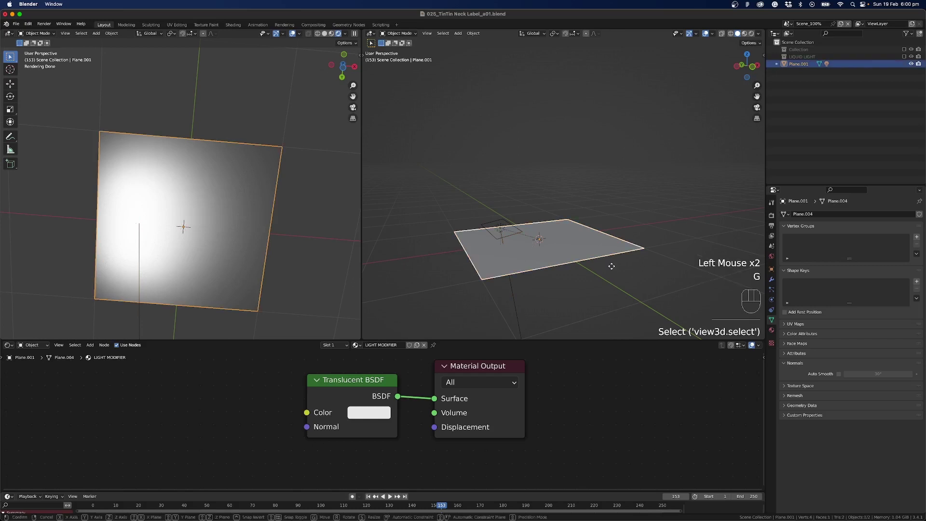
pyautogui.click(579, 159)
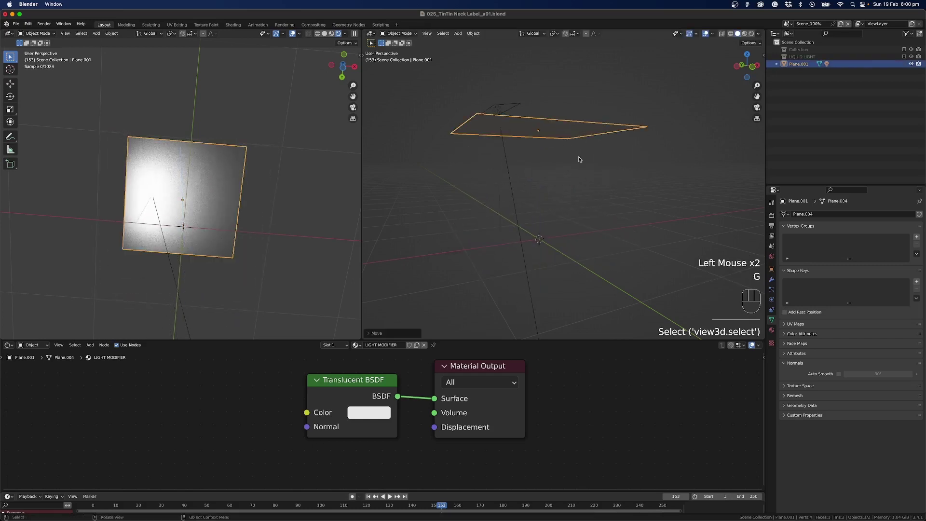
pyautogui.press('r')
pyautogui.press('x')
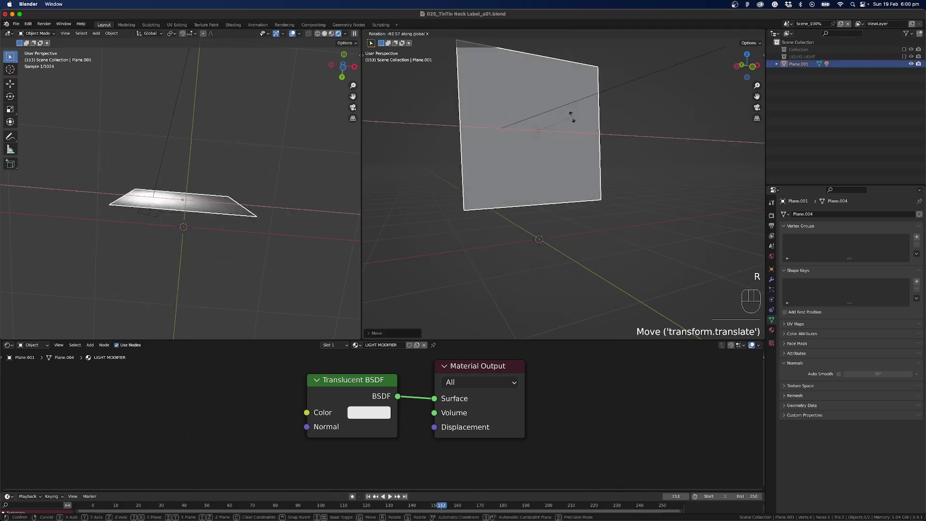
pyautogui.click(504, 107)
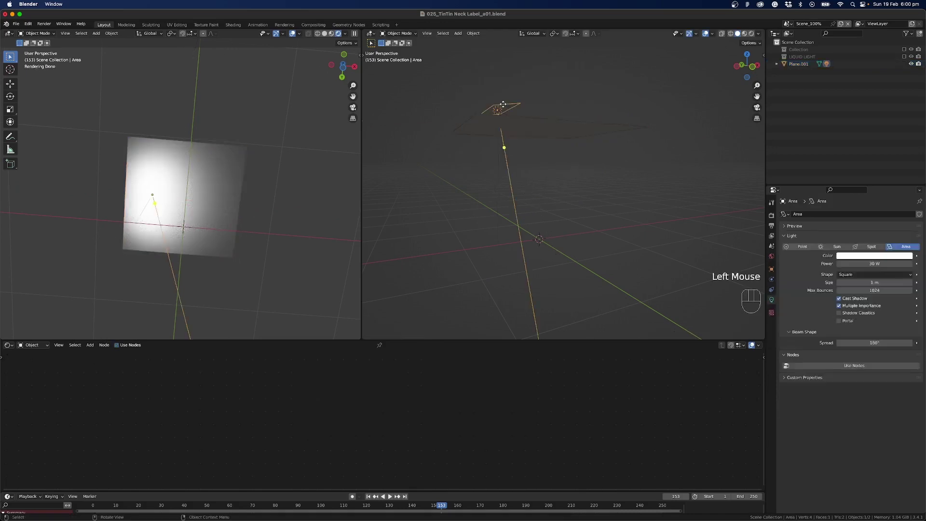
pyautogui.press('g')
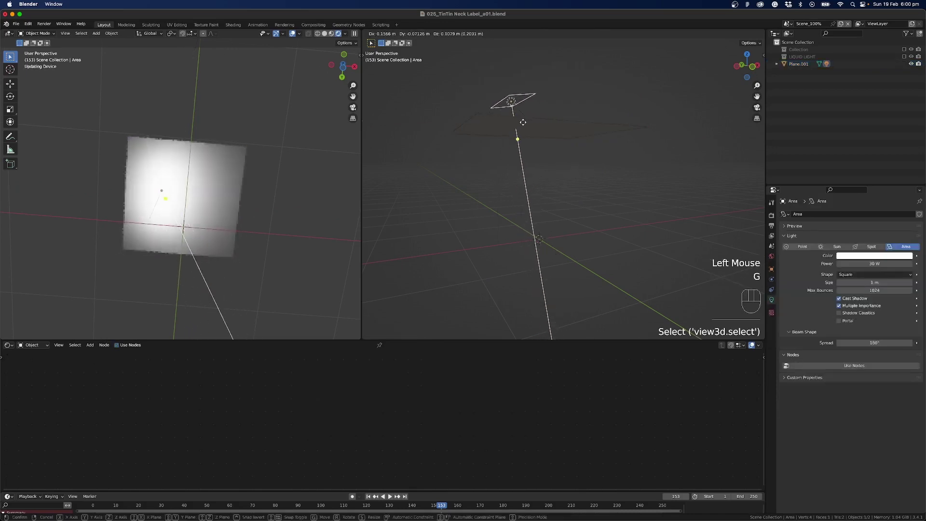
pyautogui.click(521, 126)
# Step: Move Plane.001 up along global Z, carrying the parented light with it
pyautogui.click(550, 131)
pyautogui.press('g')
pyautogui.press('z')
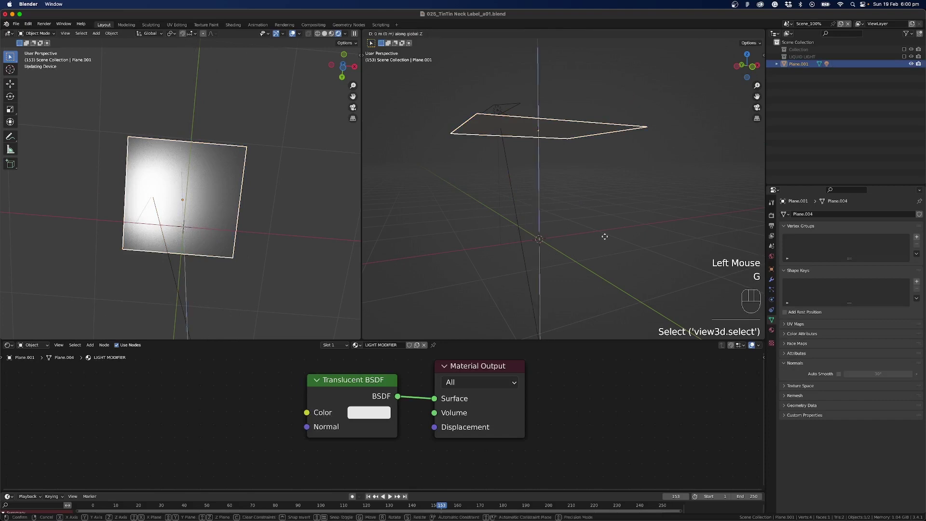
pyautogui.click(478, 156)
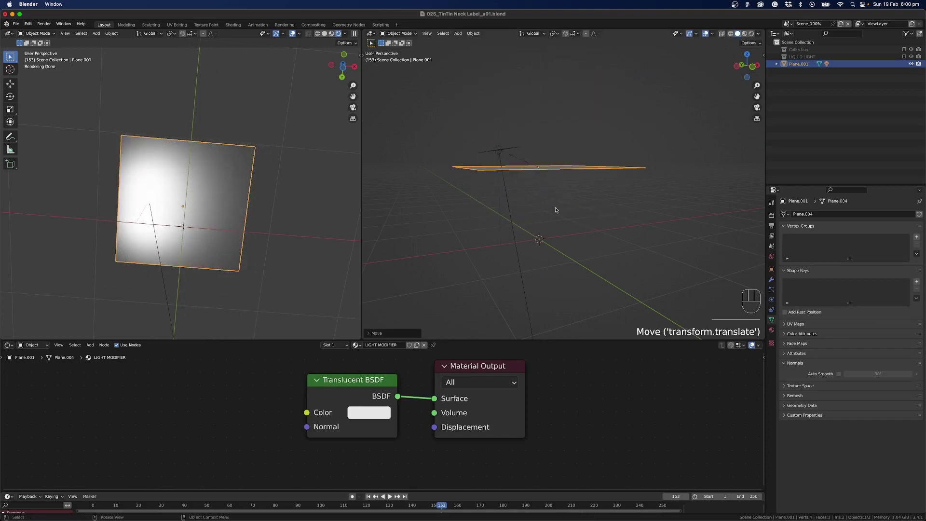
pyautogui.moveTo(555, 209); pyautogui.dragTo(536, 214, button='middle')
pyautogui.moveTo(608, 207); pyautogui.dragTo(643, 217, button='middle')
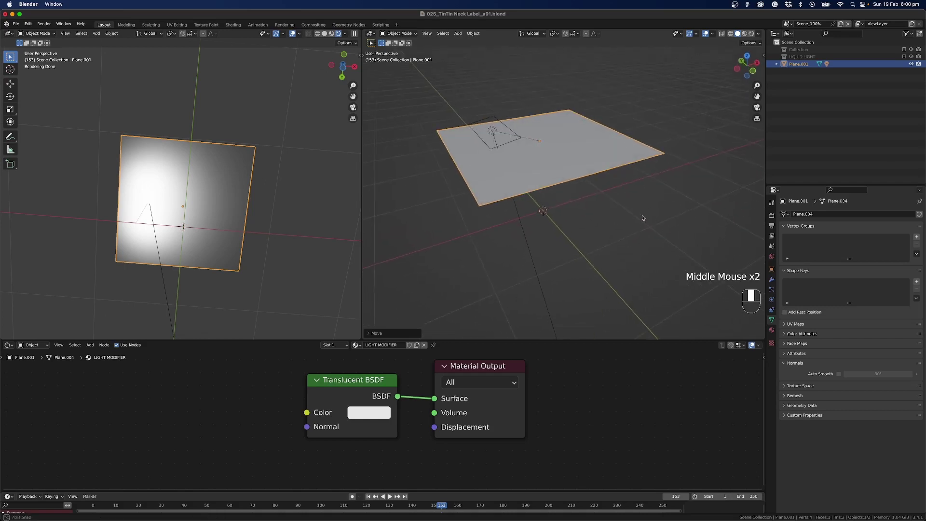
# Step: Hide Plane.001 and the area light in the Outliner and show the LIQUID LIGHT collection
pyautogui.click(911, 64)
pyautogui.click(904, 57)
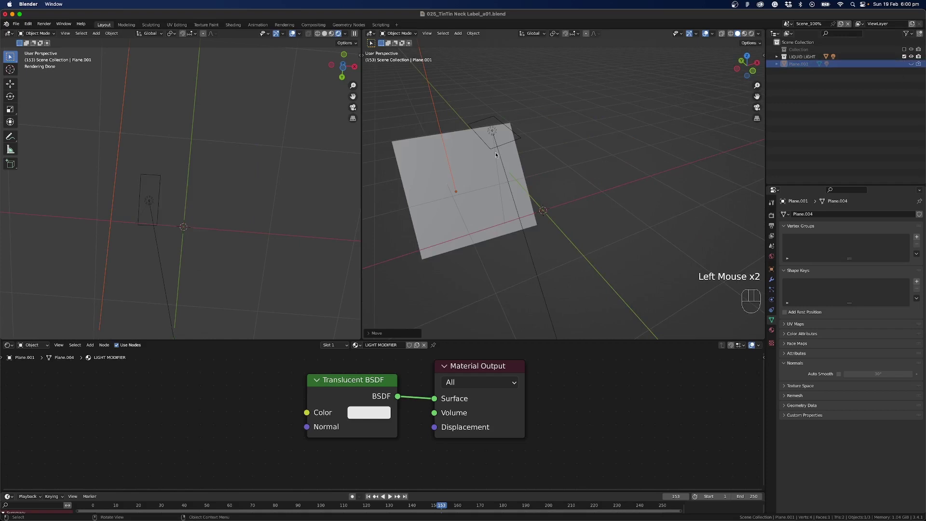
pyautogui.moveTo(496, 155); pyautogui.dragTo(549, 174, button='middle')
pyautogui.click(714, 120)
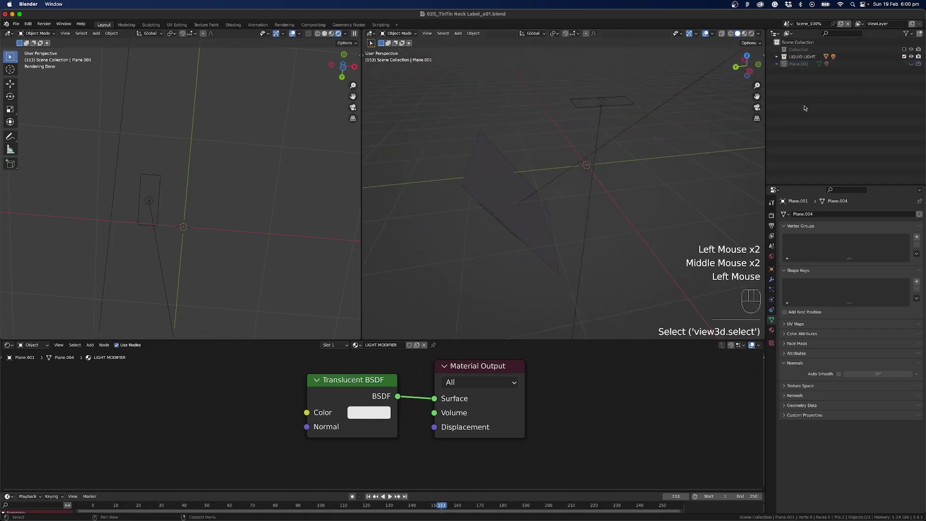
pyautogui.click(598, 99)
pyautogui.click(777, 64)
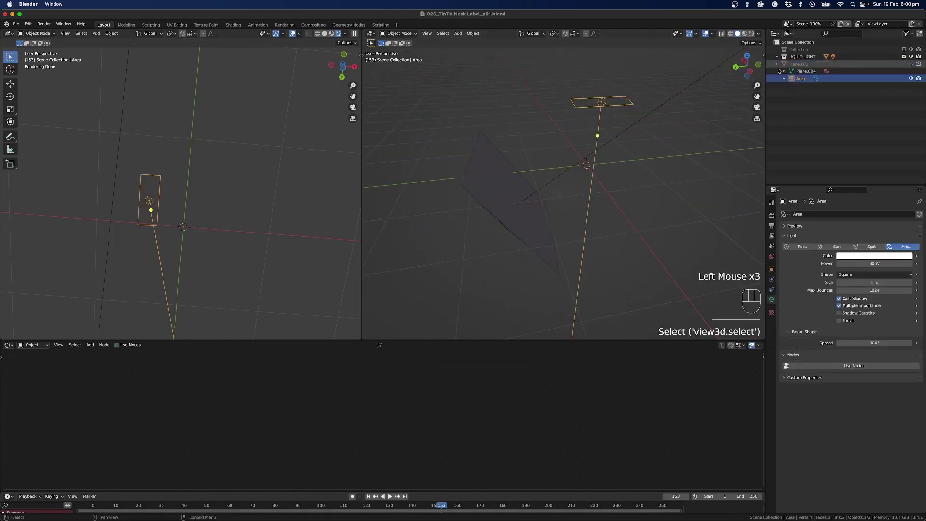
pyautogui.click(910, 78)
pyautogui.moveTo(511, 165); pyautogui.dragTo(531, 200, button='middle')
# Step: Select the BOTTLE LIGHT scrim plane in the left viewport to display its Translucent BSDF material
pyautogui.scroll(-3, 230, 208)
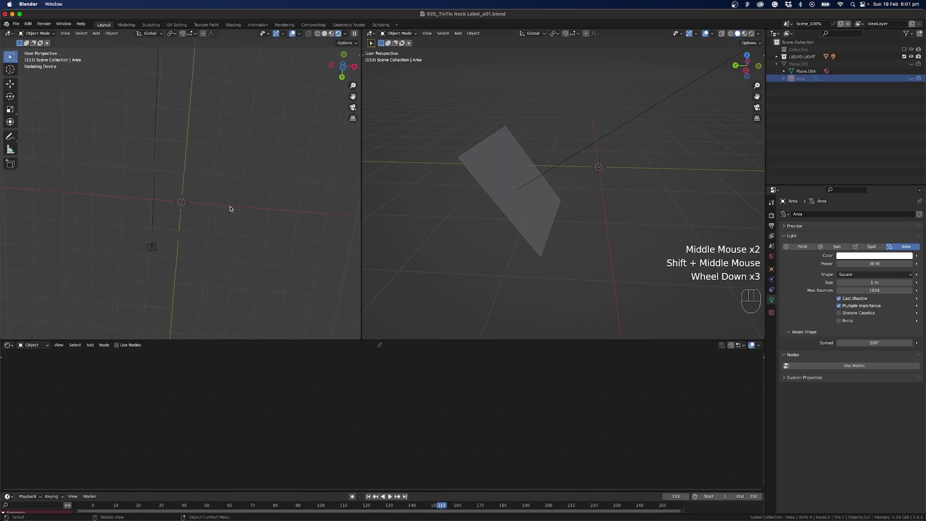
pyautogui.moveTo(174, 217); pyautogui.dragTo(175, 193, button='middle')
pyautogui.scroll(2, 236, 233)
pyautogui.click(176, 193)
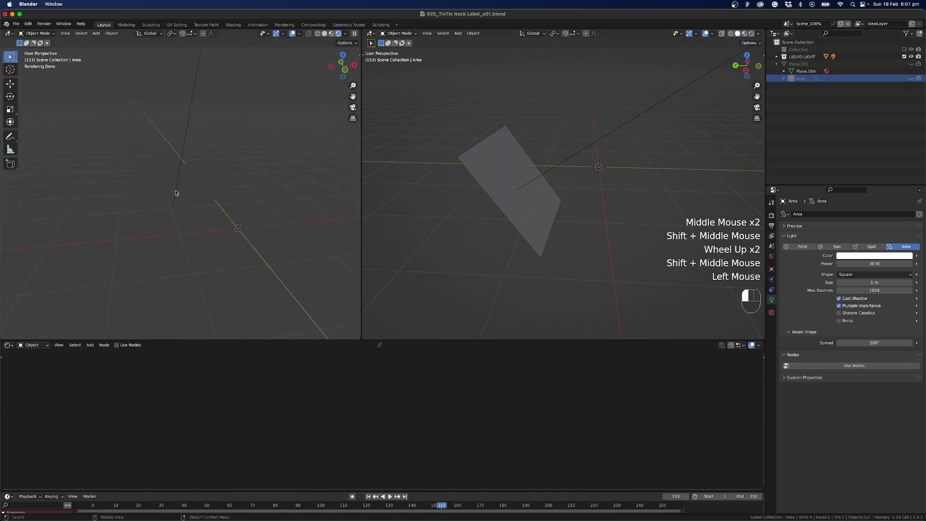
pyautogui.click(198, 195)
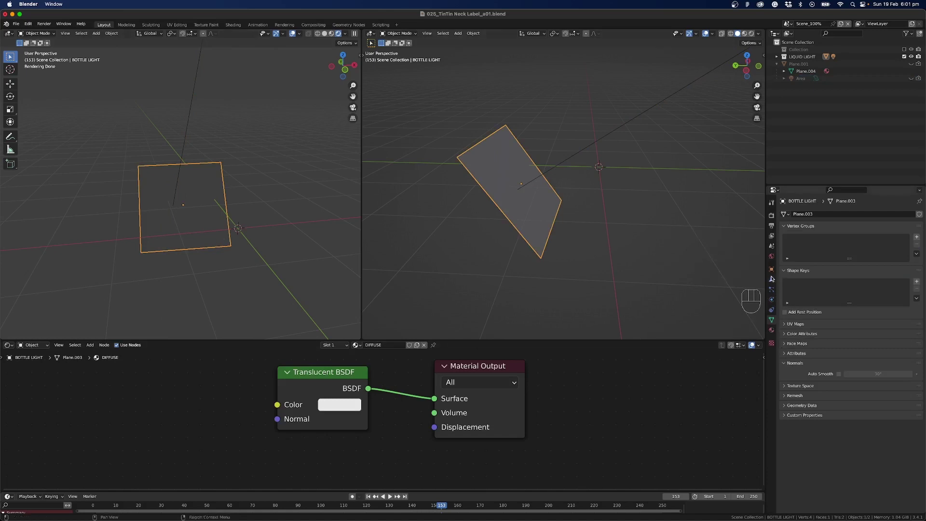
# Step: Enable Camera ray visibility for the BOTTLE LIGHT plane in its Object properties
pyautogui.click(771, 269)
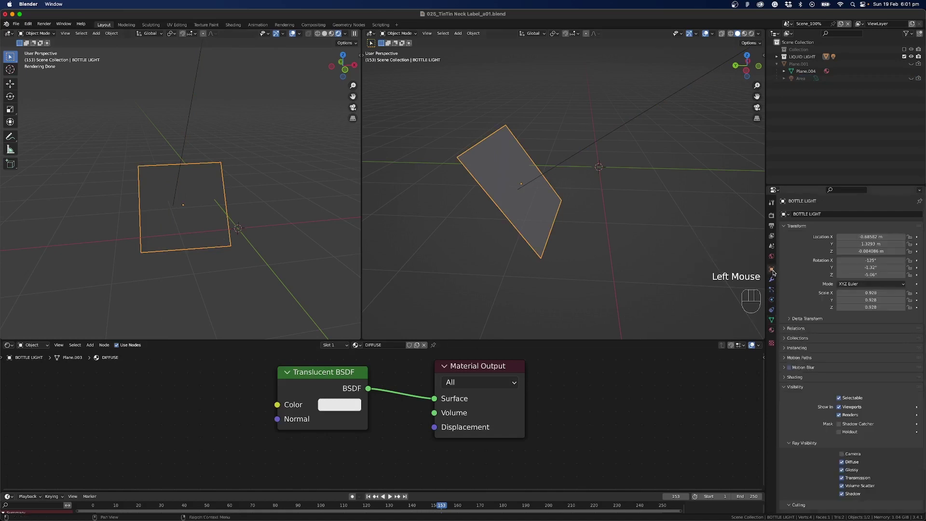
pyautogui.click(842, 454)
pyautogui.click(842, 454)
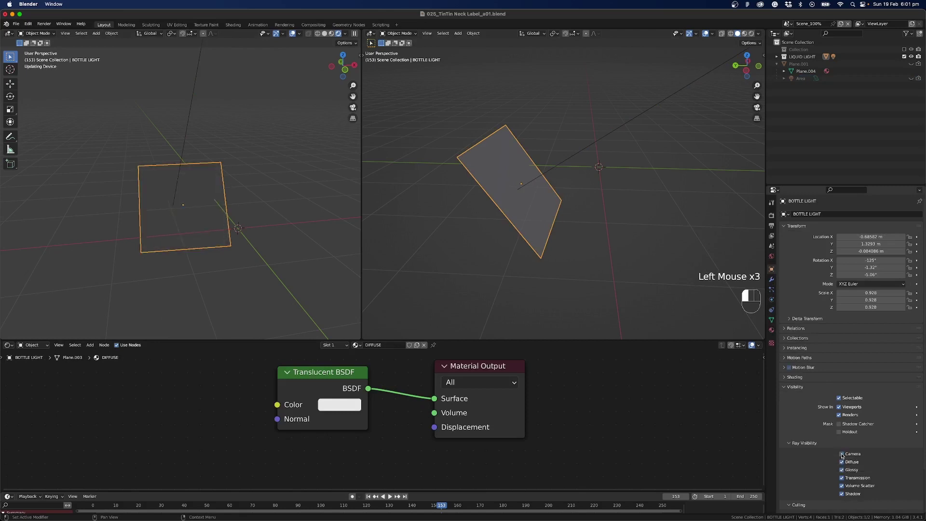
pyautogui.click(842, 455)
pyautogui.moveTo(179, 216); pyautogui.dragTo(139, 225, button='middle')
pyautogui.scroll(3, 178, 216)
pyautogui.scroll(-2, 213, 217)
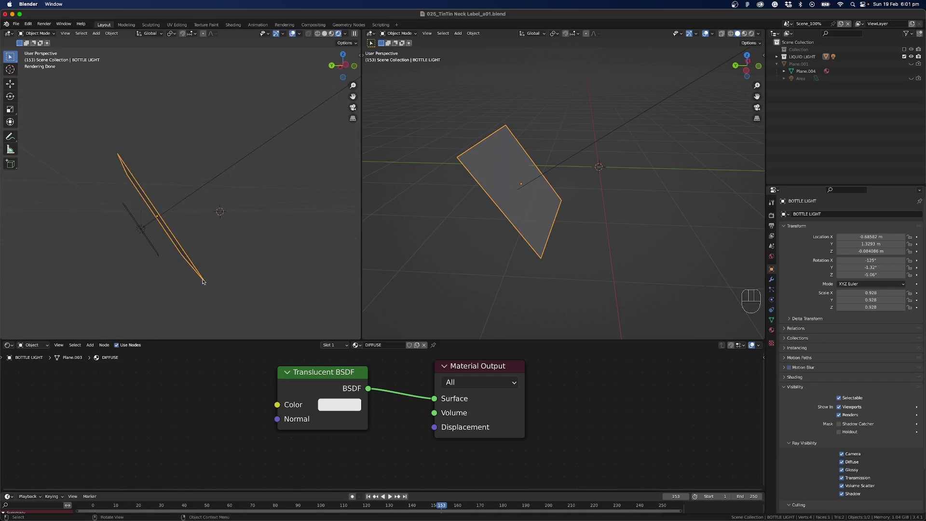
pyautogui.moveTo(212, 249); pyautogui.dragTo(184, 274, button='middle')
# Step: Inspect the 50 W square Area.002 light's settings, then reselect the scrim plane
pyautogui.click(143, 236)
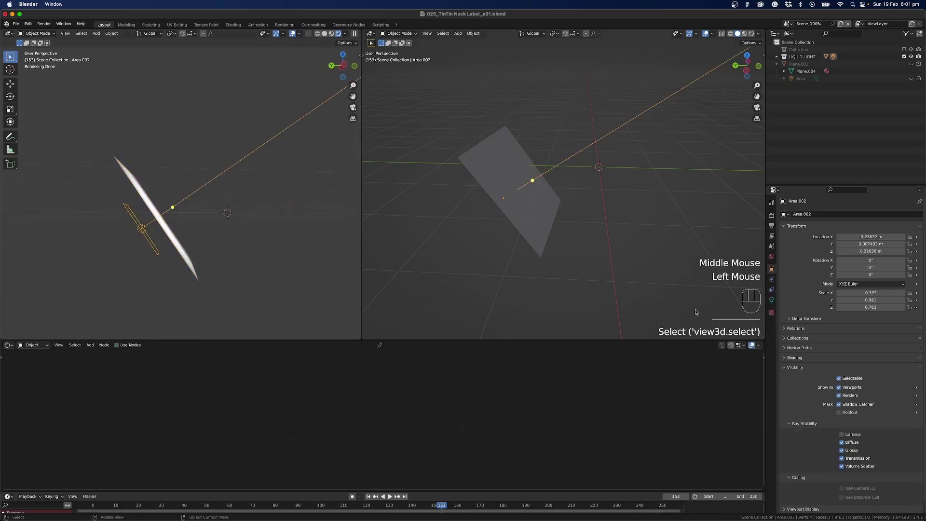
pyautogui.click(771, 300)
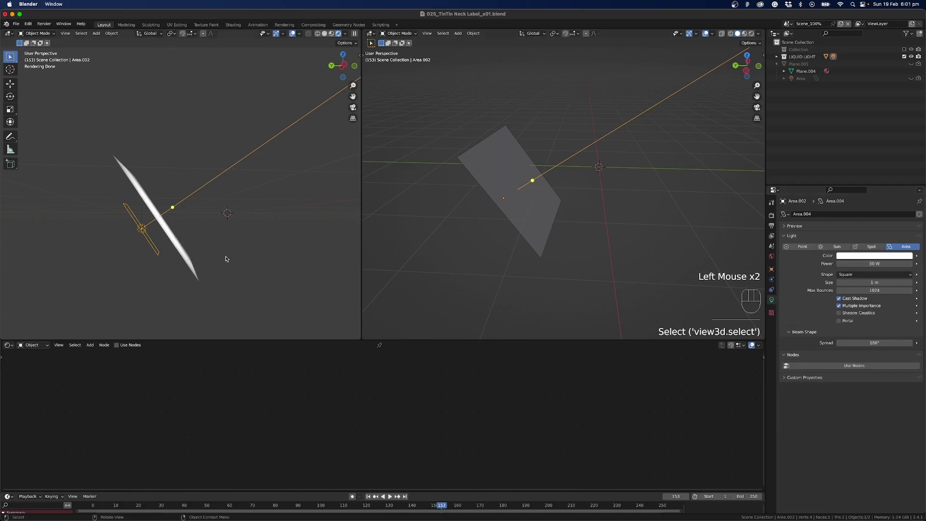
pyautogui.moveTo(215, 250)
pyautogui.mouseDown(button='middle')
pyautogui.moveTo(172, 256)
pyautogui.moveTo(229, 227)
pyautogui.moveTo(218, 235)
pyautogui.mouseUp(button='middle')
pyautogui.keyDown('shift'); pyautogui.moveTo(218, 235); pyautogui.dragTo(196, 250, button='middle'); pyautogui.keyUp('shift')
pyautogui.click(205, 269)
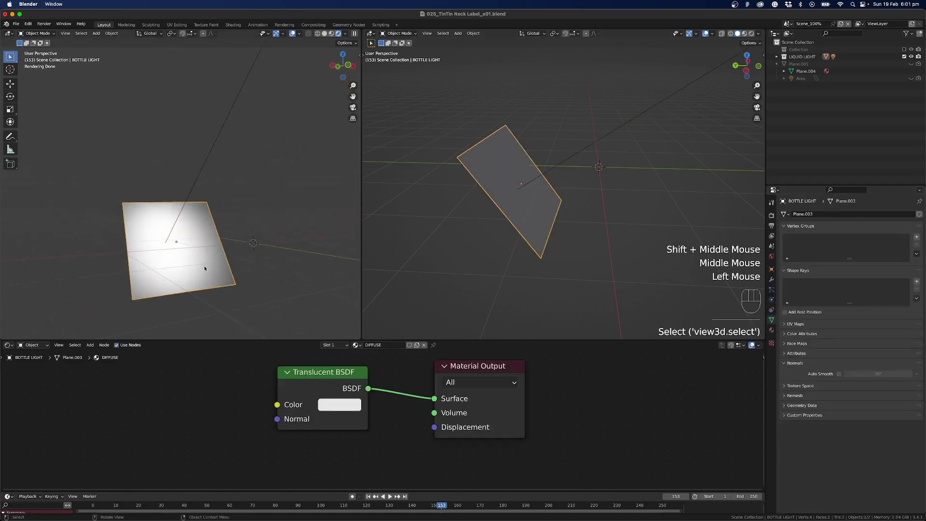
pyautogui.moveTo(216, 278); pyautogui.dragTo(149, 258, button='middle')
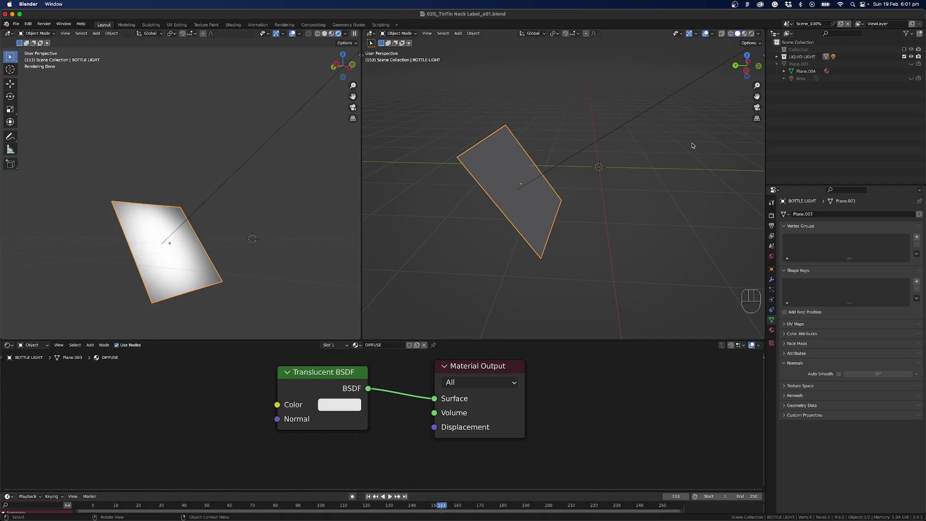
# Step: Re-enable the Collection to show the bottle and view the left viewport through the scene camera
pyautogui.click(904, 50)
pyautogui.scroll(-3, 482, 172)
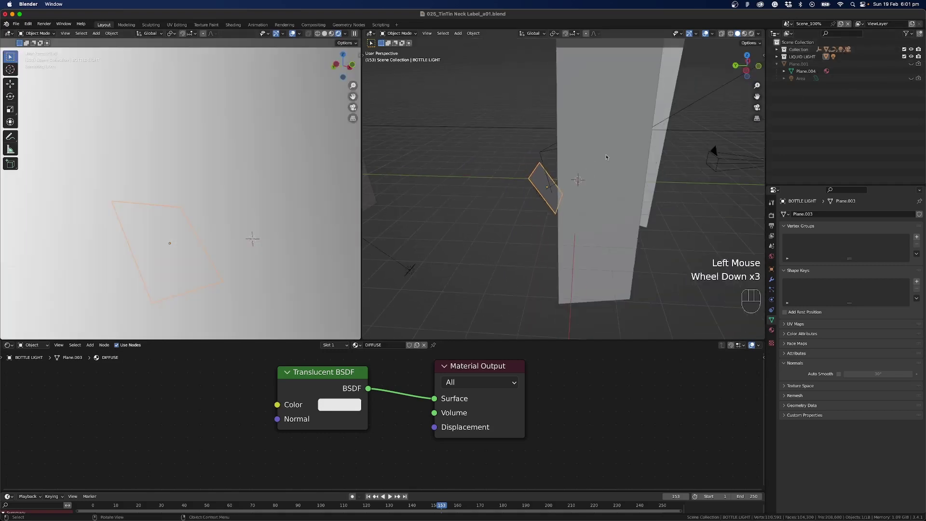
pyautogui.moveTo(482, 172); pyautogui.dragTo(592, 201, button='middle')
pyautogui.scroll(1, 511, 197)
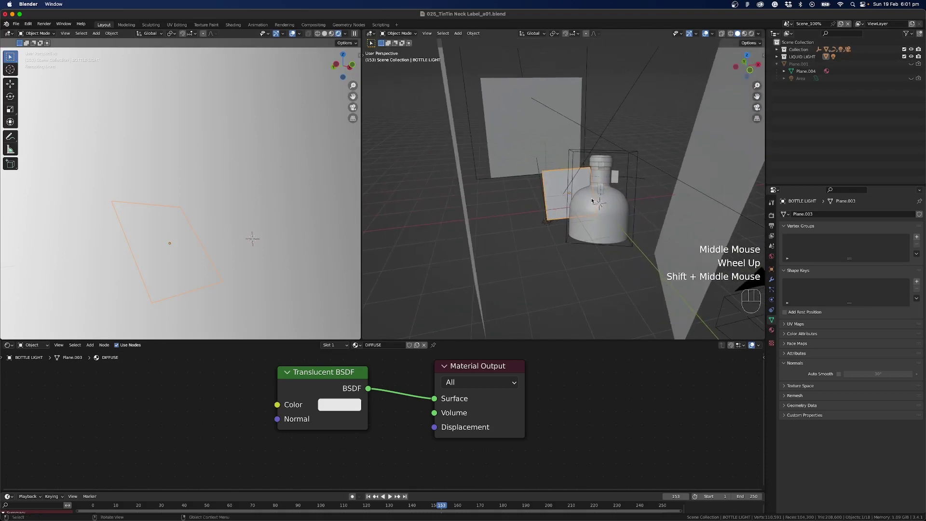
pyautogui.scroll(-2, 217, 140)
pyautogui.press('KP_0')
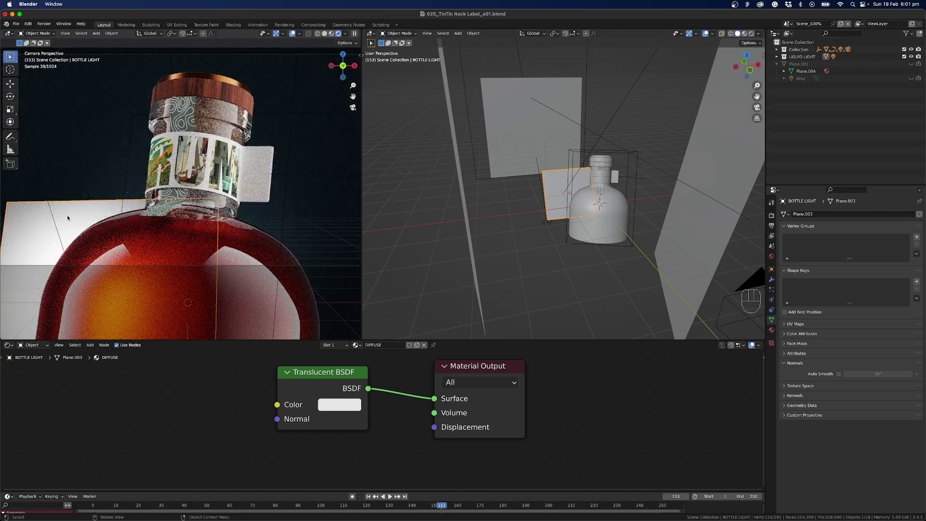
# Step: Untick Ray Visibility > Camera so the scrim plane is hidden from camera rays
pyautogui.click(772, 270)
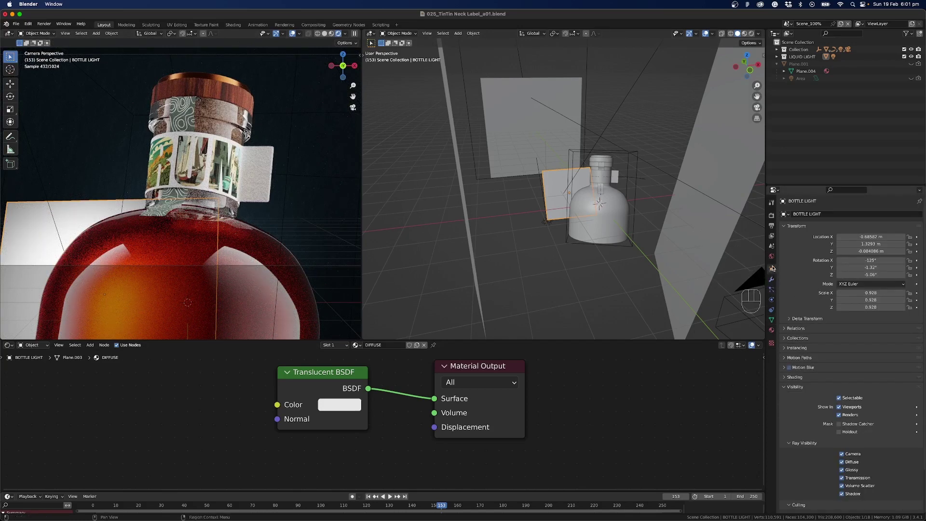
pyautogui.scroll(-3, 803, 453)
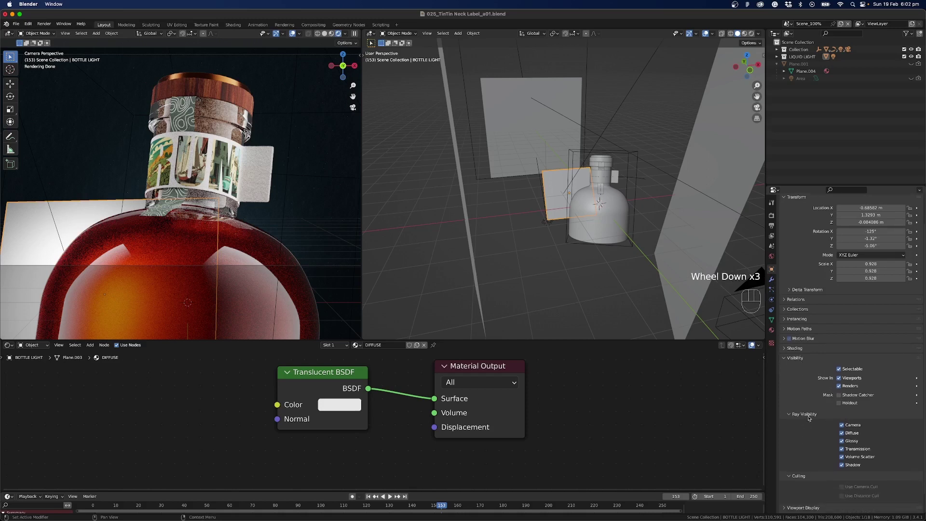
pyautogui.click(841, 425)
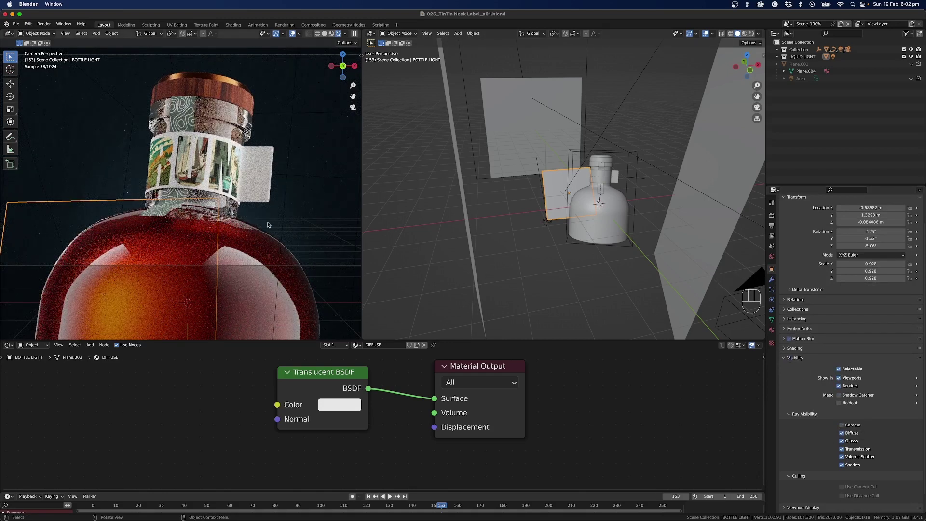
pyautogui.scroll(1, 612, 233)
pyautogui.keyDown('shift'); pyautogui.moveTo(612, 233); pyautogui.dragTo(542, 202, button='middle'); pyautogui.keyUp('shift')
pyautogui.scroll(1, 540, 201)
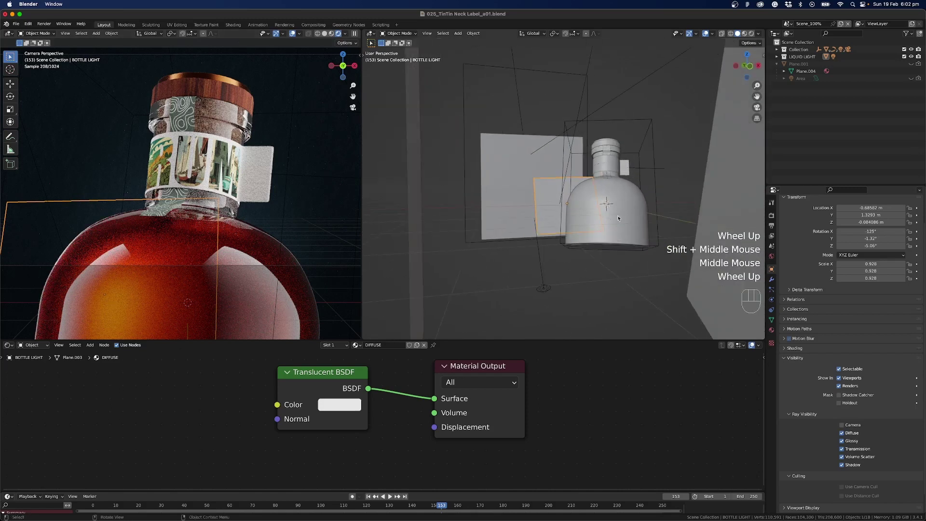
pyautogui.press('g')
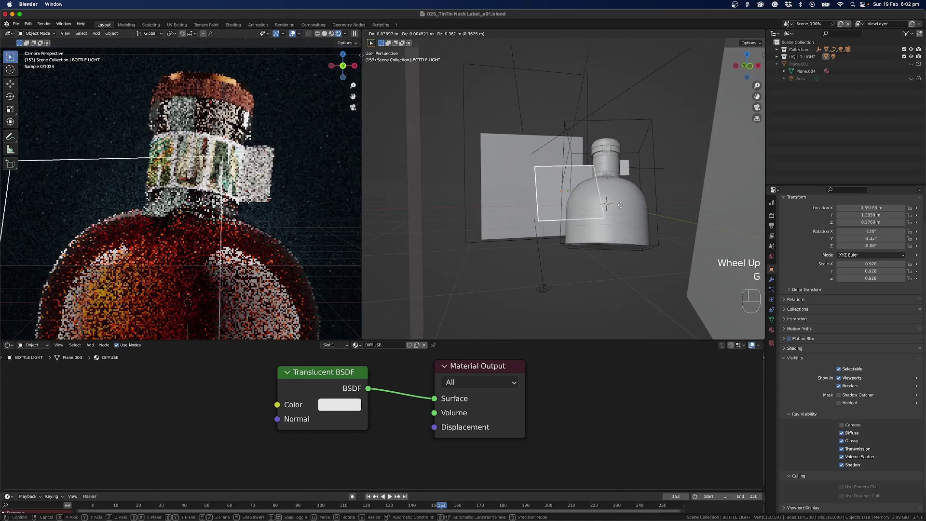
pyautogui.click(625, 213)
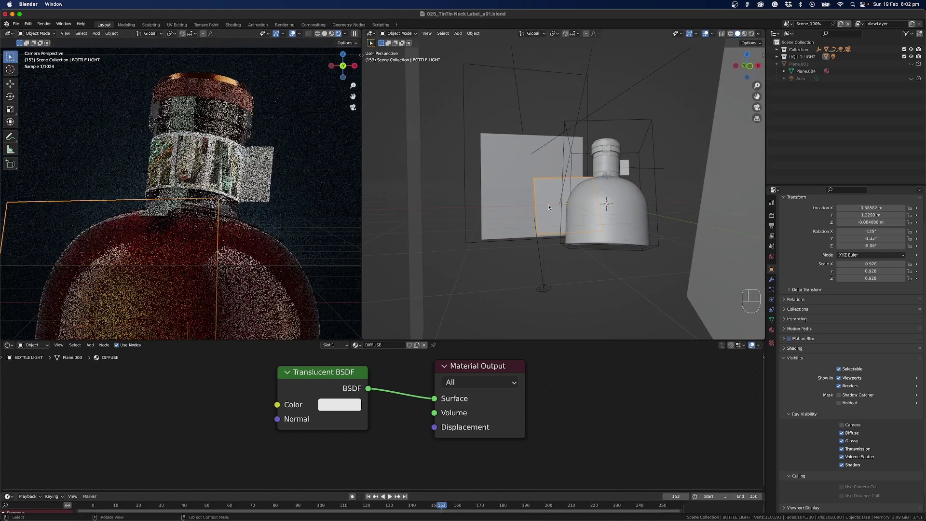
pyautogui.click(588, 103)
pyautogui.press('g')
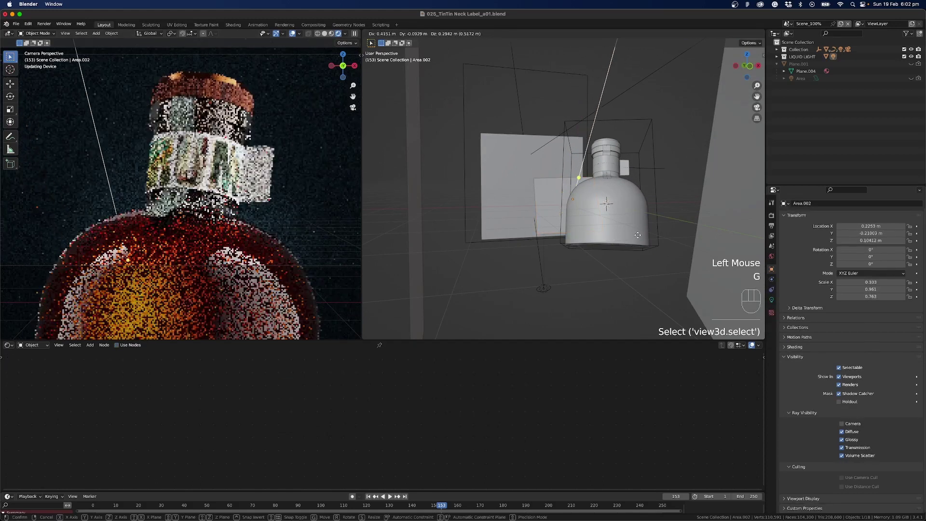
pyautogui.click(604, 198)
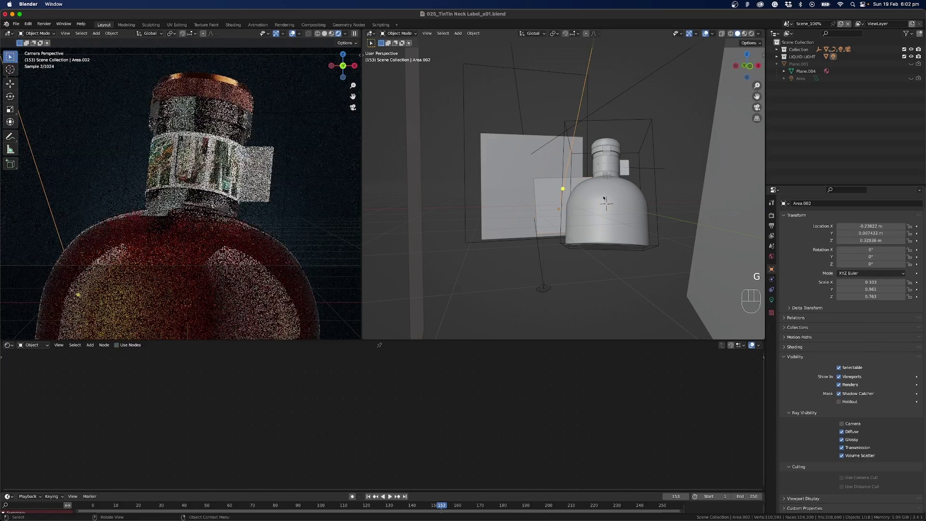
pyautogui.moveTo(605, 217); pyautogui.dragTo(613, 232, button='middle')
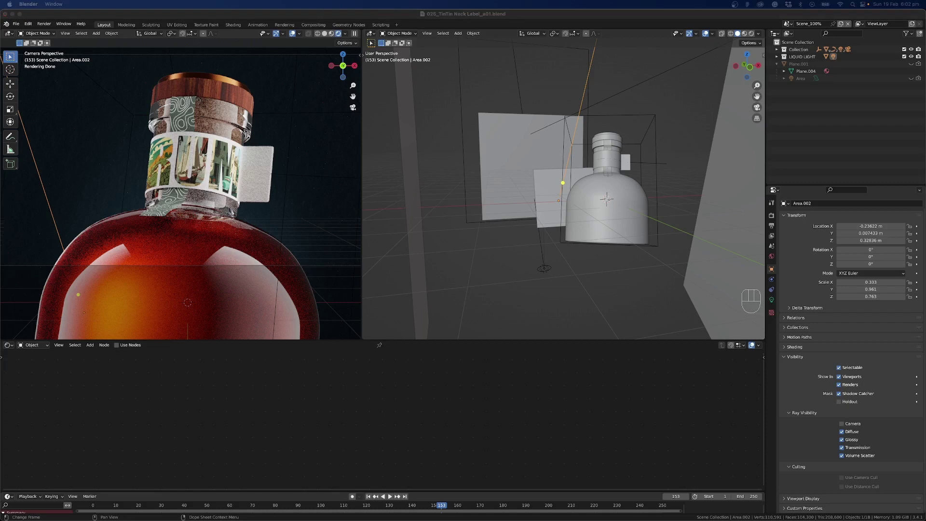
pyautogui.click(569, 403)
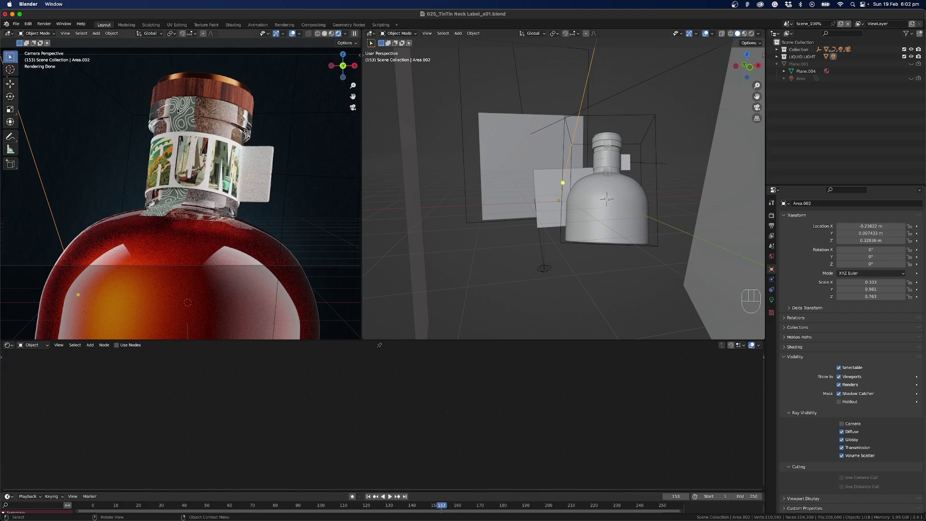
pyautogui.scroll(-2, 223, 180)
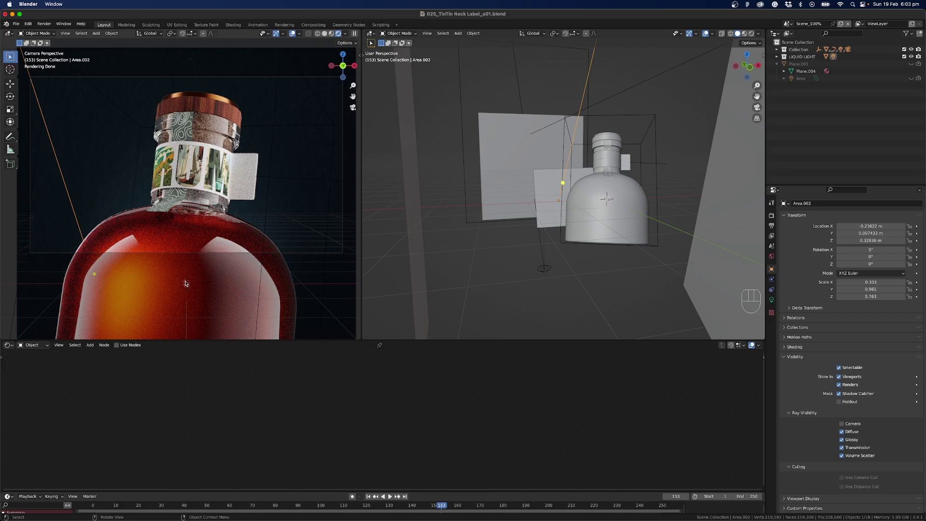
pyautogui.moveTo(207, 208); pyautogui.dragTo(220, 219, button='middle')
pyautogui.scroll(2, 212, 217)
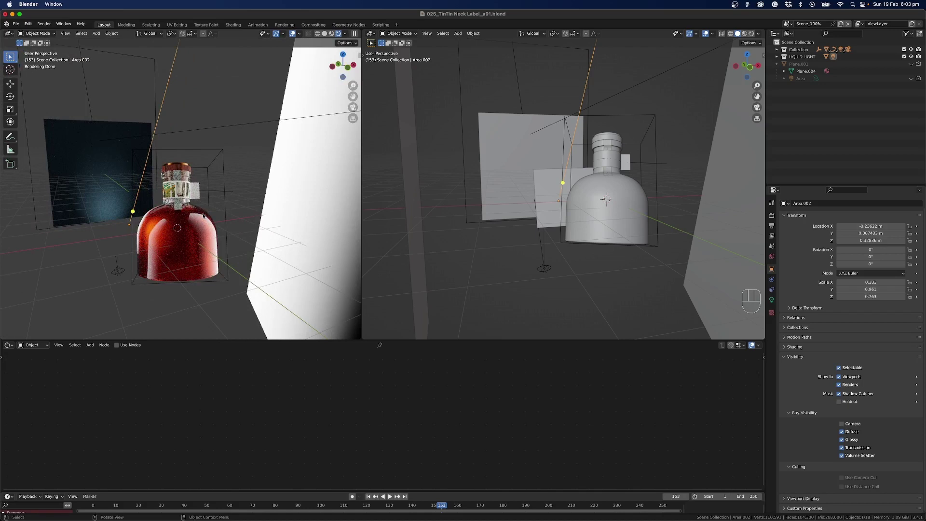
pyautogui.moveTo(207, 215); pyautogui.dragTo(192, 241, button='middle')
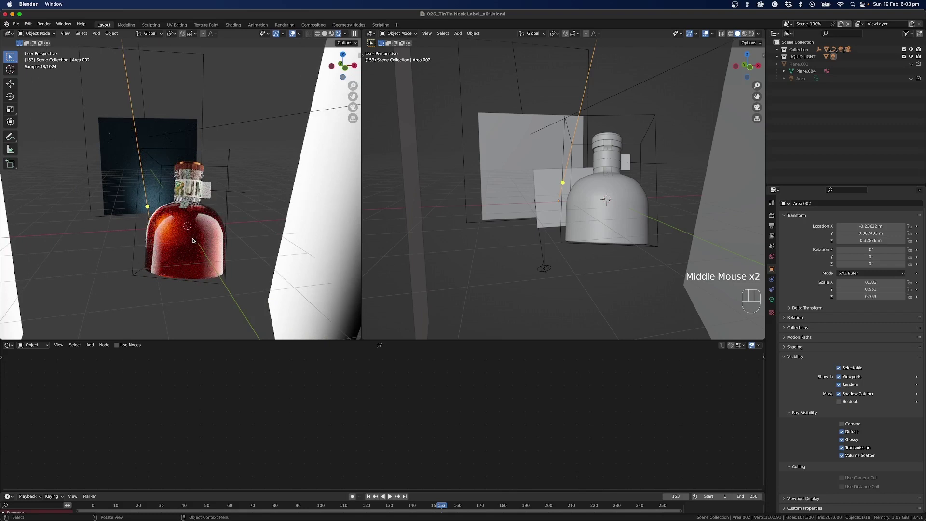